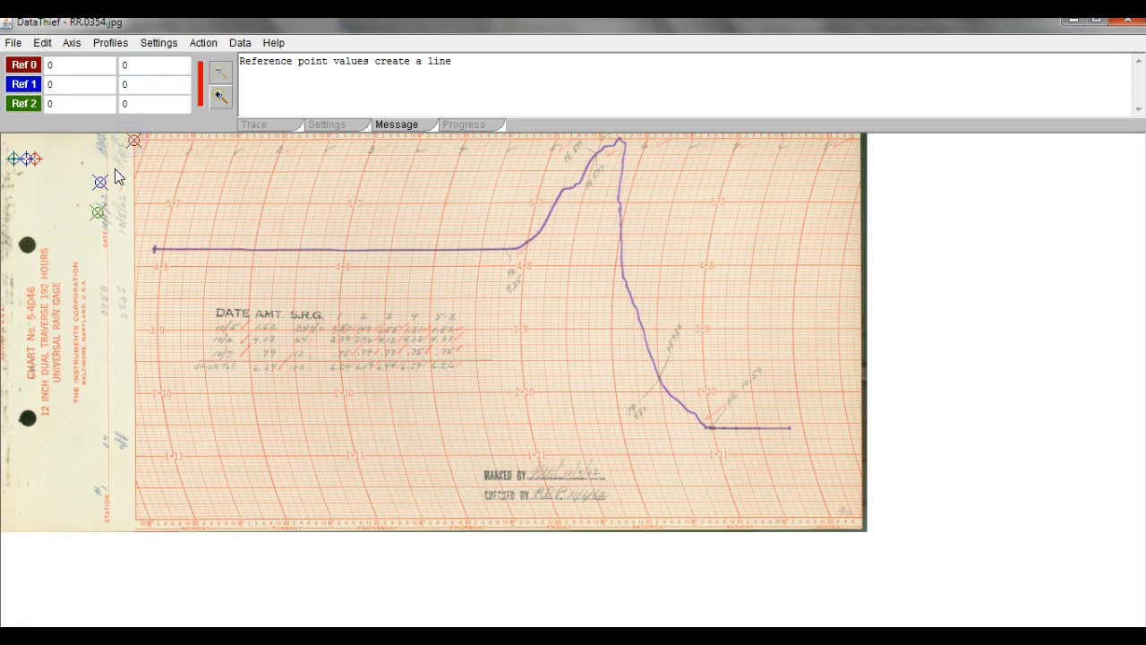
Place the blue Ref 1 and green Ref 2 markers roughly at the chart grid's lower-left and lower-right corners.
{"action": "mouse_move", "coordinate": [99, 188]}
{"action": "left_mouse_down"}
{"action": "mouse_move", "coordinate": [139, 354]}
{"action": "mouse_move", "coordinate": [140, 527]}
{"action": "left_mouse_up"}
{"action": "left_click_drag", "start_coordinate": [100, 219], "coordinate": [194, 248]}
{"action": "mouse_move", "coordinate": [93, 208]}
{"action": "left_mouse_down"}
{"action": "mouse_move", "coordinate": [230, 277]}
{"action": "mouse_move", "coordinate": [862, 509]}
{"action": "left_mouse_up"}
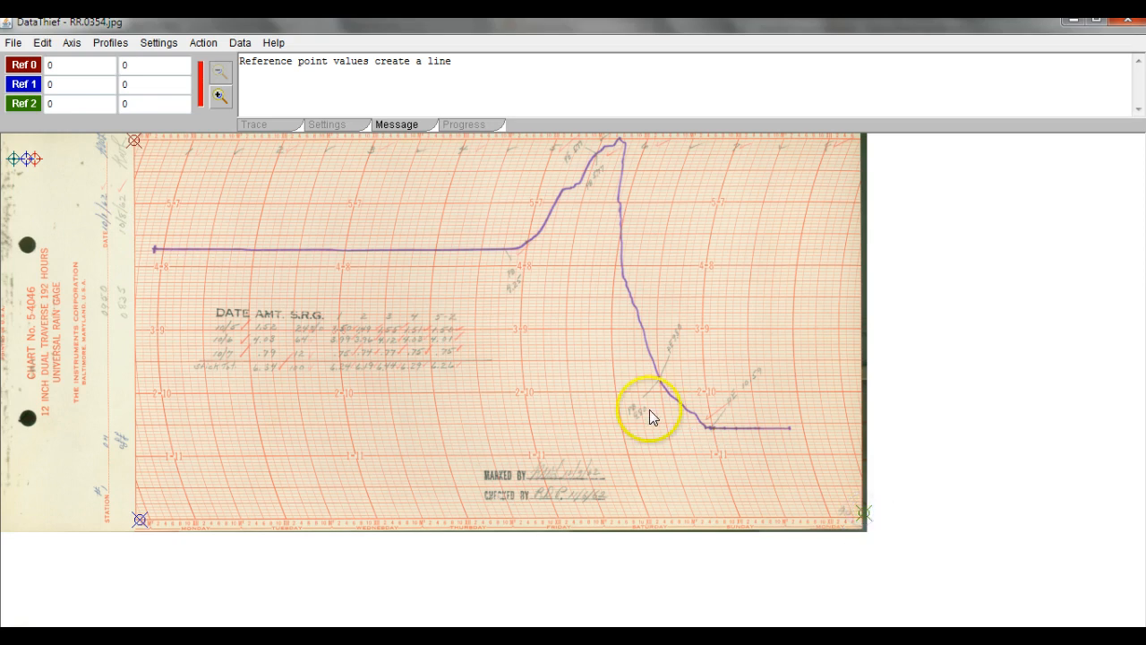
At 100% magnification, align Ref 0 and Ref 1 exactly with the upper-left and lower-left corners of the chart grid.
{"action": "left_click", "coordinate": [219, 95]}
{"action": "left_click", "coordinate": [219, 96]}
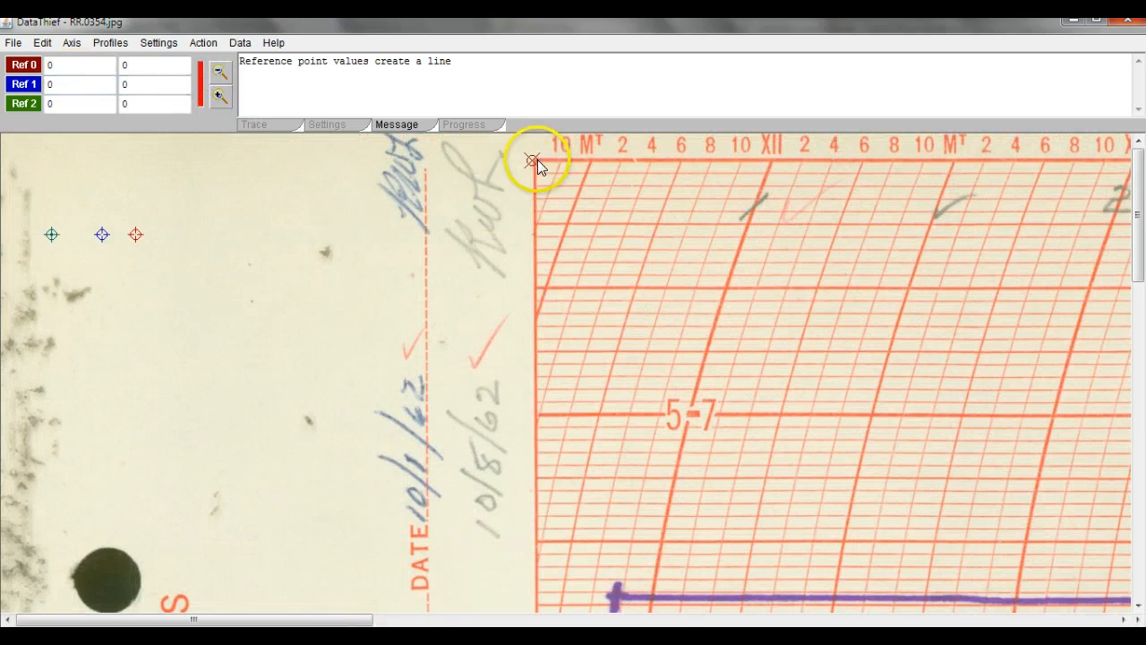
{"action": "left_click_drag", "start_coordinate": [532, 160], "coordinate": [534, 162]}
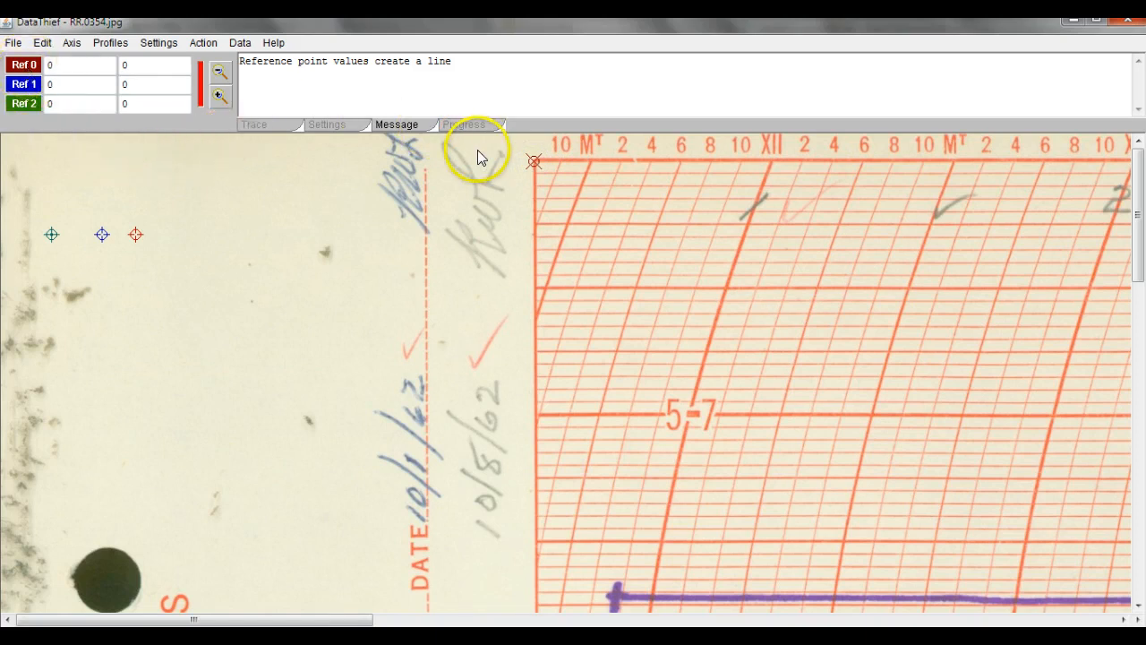
{"action": "left_click_drag", "start_coordinate": [1138, 204], "coordinate": [1135, 154]}
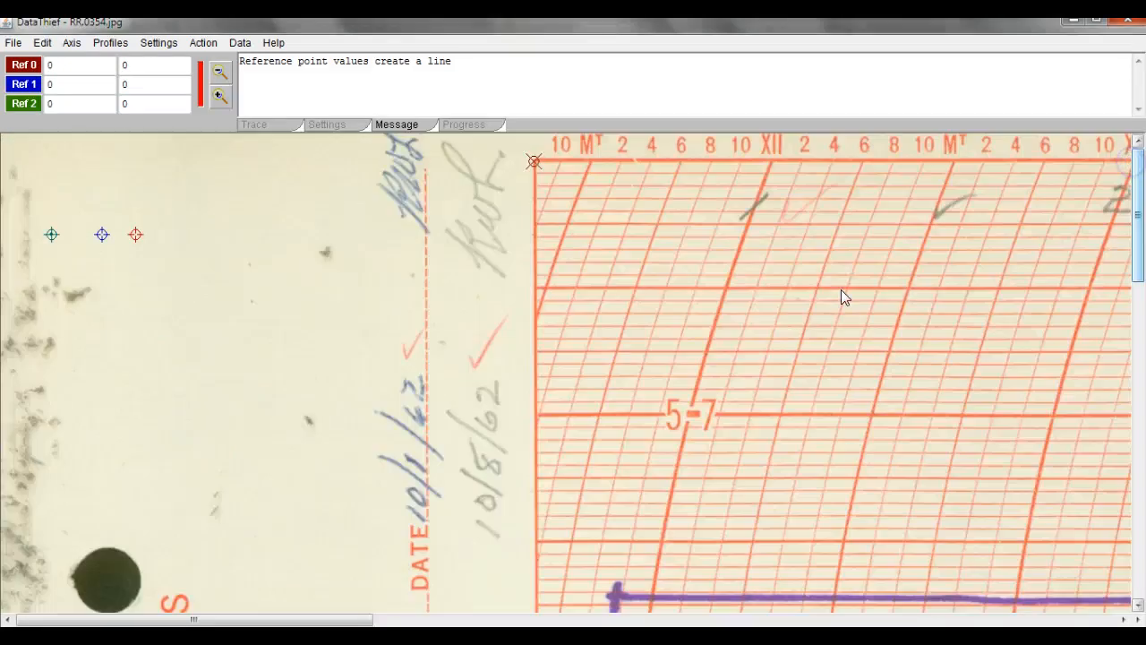
{"action": "left_click", "coordinate": [513, 315]}
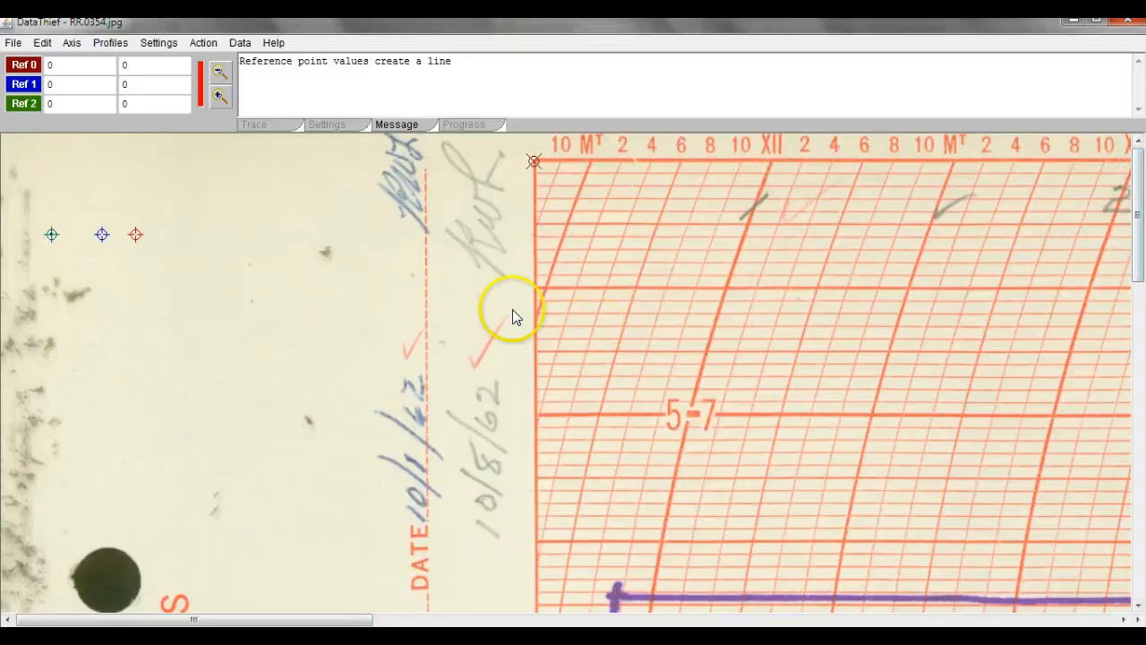
{"action": "left_click", "coordinate": [24, 84]}
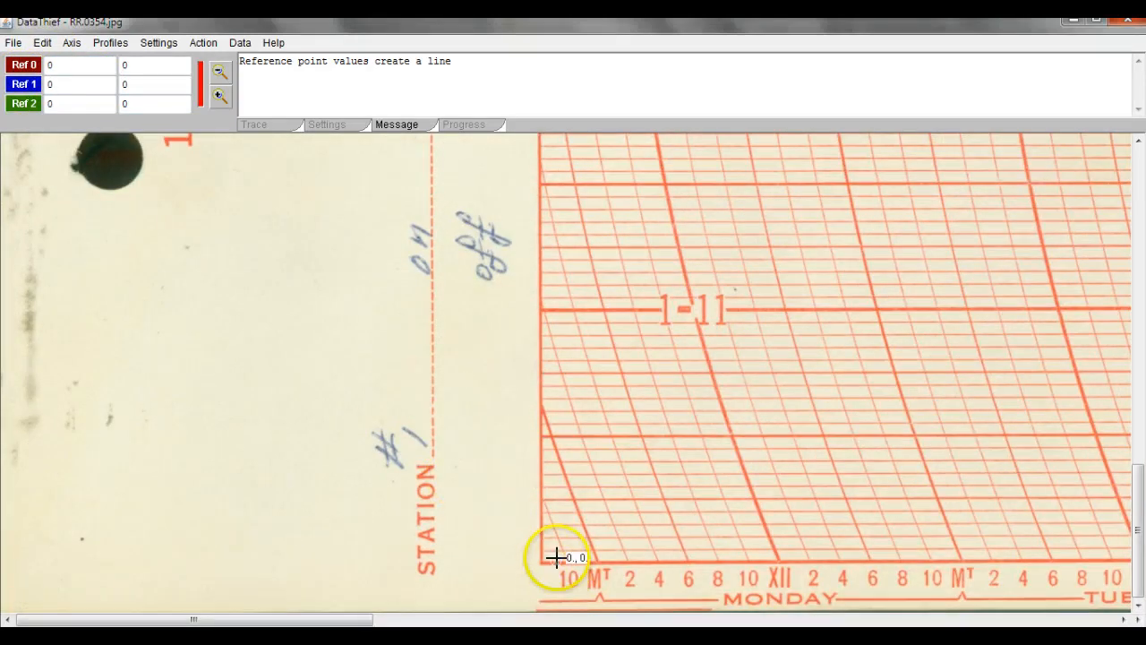
{"action": "left_click_drag", "start_coordinate": [555, 561], "coordinate": [541, 562]}
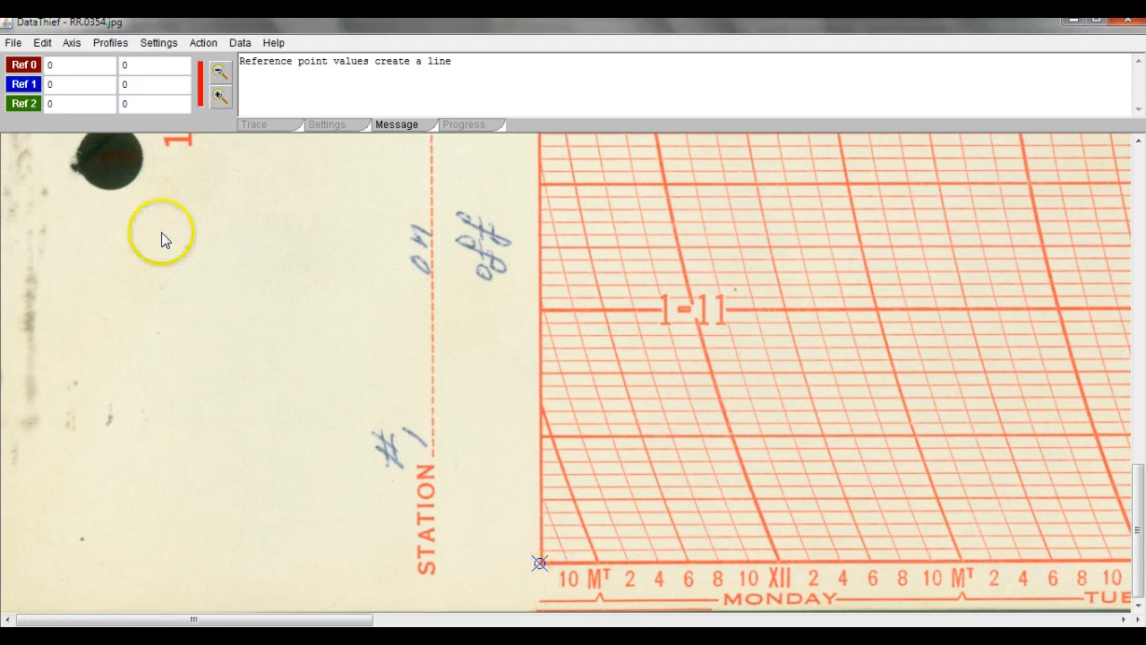
Nudge the green Ref 2 marker onto the lower-right corner of the chart grid.
{"action": "left_click", "coordinate": [18, 105]}
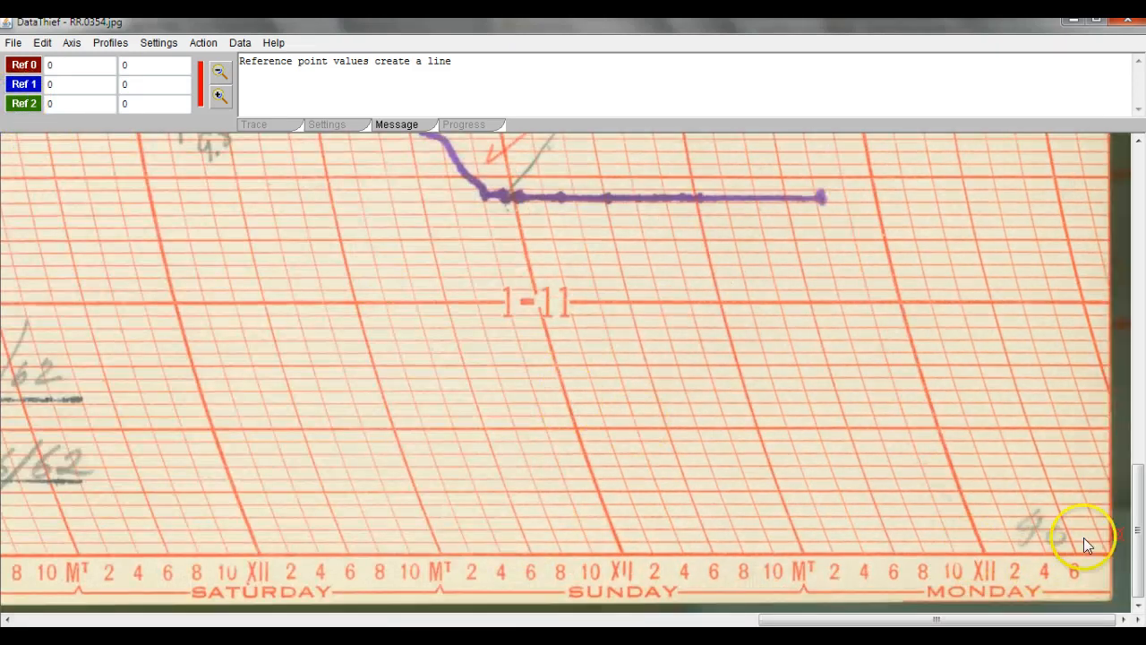
{"action": "left_click_drag", "start_coordinate": [1110, 534], "coordinate": [1067, 513]}
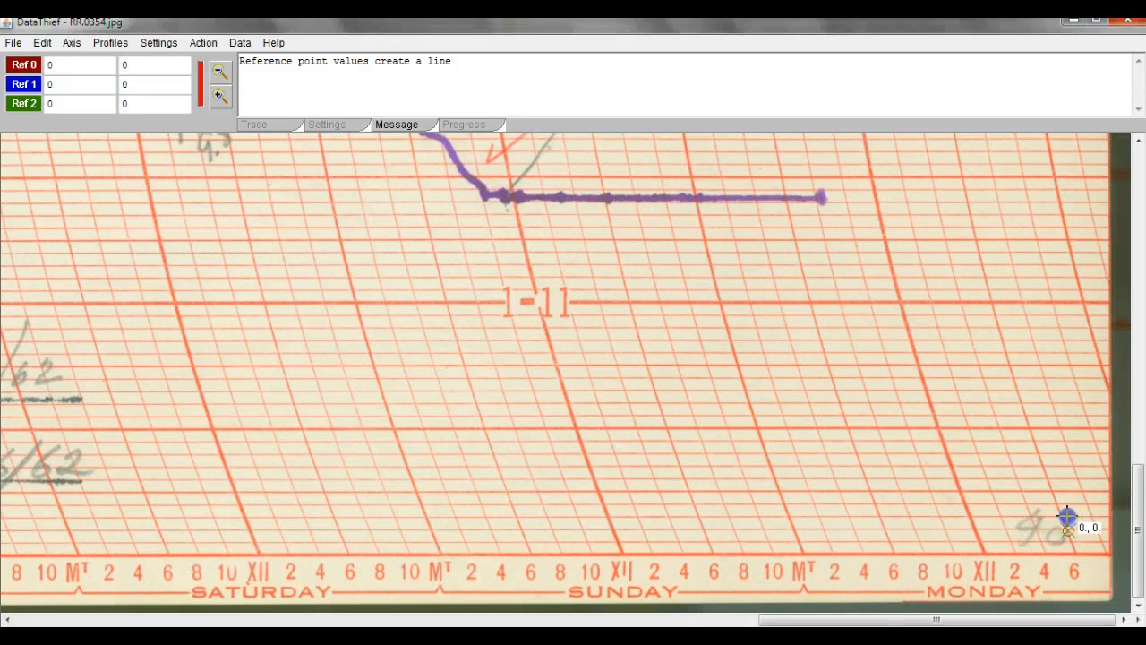
{"action": "key", "text": "Down"}
{"action": "key", "text": "Down"}
{"action": "key", "text": "Down"}
{"action": "key", "text": "Down"}
{"action": "key", "text": "Down"}
{"action": "key", "text": "Down"}
{"action": "key", "text": "Down"}
{"action": "key", "text": "Down"}
{"action": "key", "text": "Down"}
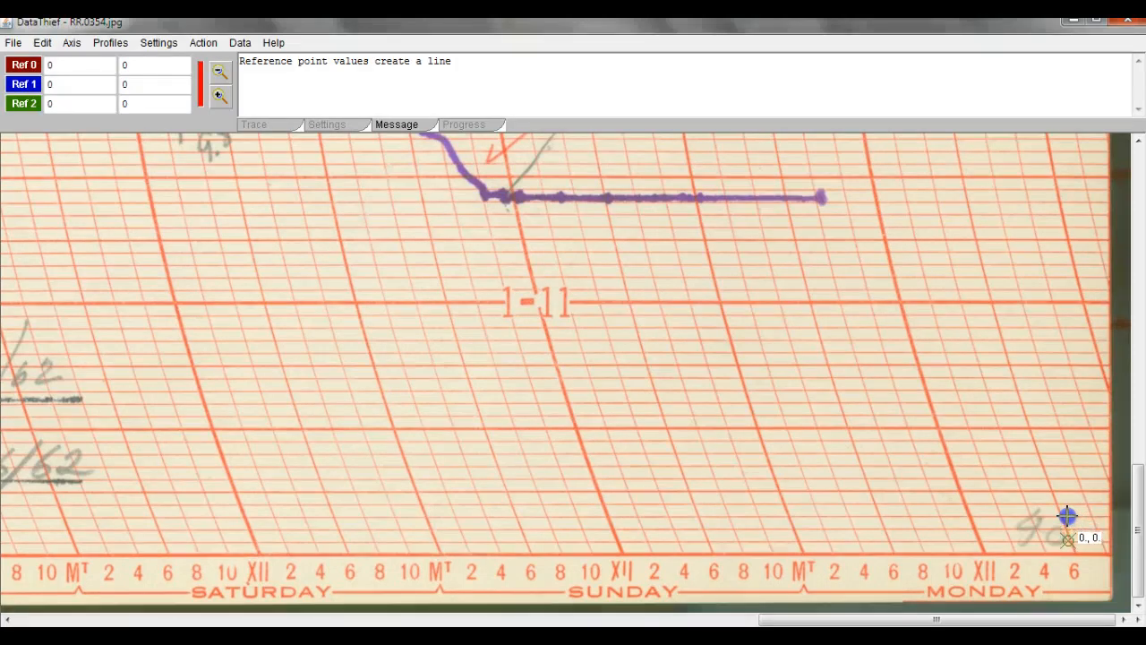
{"action": "key", "text": "Right"}
{"action": "key", "text": "Right"}
{"action": "key", "text": "Right"}
{"action": "key", "text": "Right"}
{"action": "key", "text": "Right"}
{"action": "key", "text": "Right"}
{"action": "key", "text": "Right"}
{"action": "key", "text": "Right"}
{"action": "key", "text": "Right"}
{"action": "key", "text": "Right"}
{"action": "key", "text": "Right"}
{"action": "key", "text": "Right"}
{"action": "key", "text": "Right"}
{"action": "key", "text": "Right"}
{"action": "key", "text": "Right"}
{"action": "key", "text": "Right"}
{"action": "key", "text": "Right"}
{"action": "key", "text": "Right"}
{"action": "key", "text": "Right"}
{"action": "key", "text": "Right"}
{"action": "key", "text": "Right"}
{"action": "key", "text": "Right"}
{"action": "key", "text": "Right"}
{"action": "key", "text": "Right"}
{"action": "key", "text": "Right"}
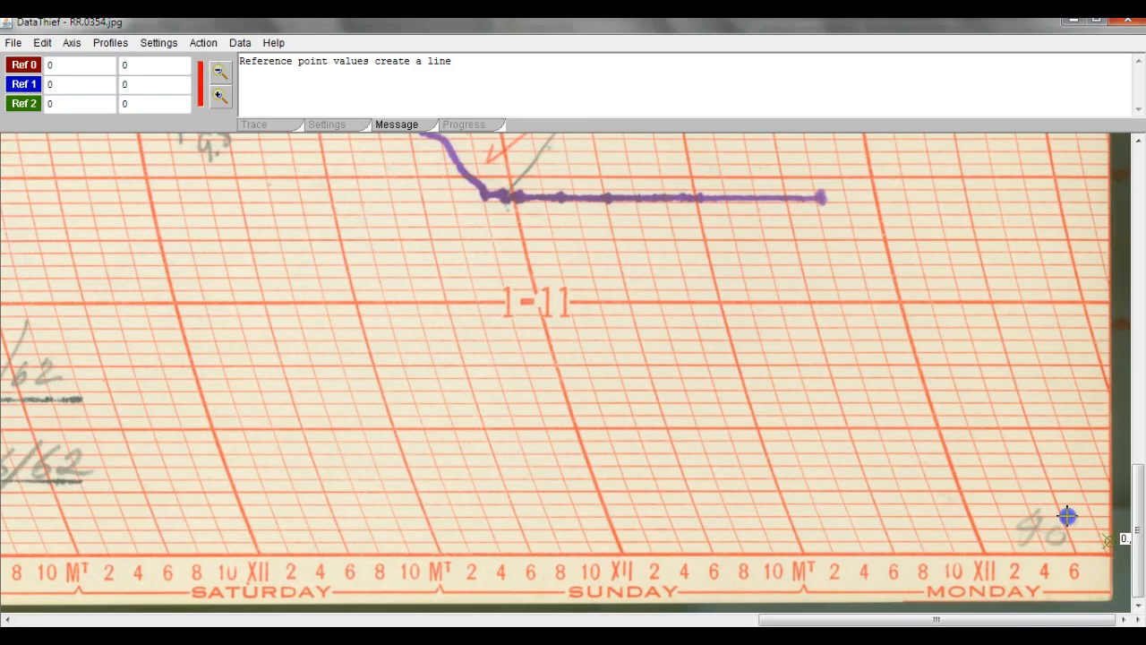
{"action": "left_click", "coordinate": [1067, 516]}
Look up chart type 5-4046 in the OpenOffice Writer help document, and set Ref 0 to 0, 152 and Ref 2 to 292, 0.
{"action": "left_click", "coordinate": [216, 70]}
{"action": "left_click", "coordinate": [216, 71]}
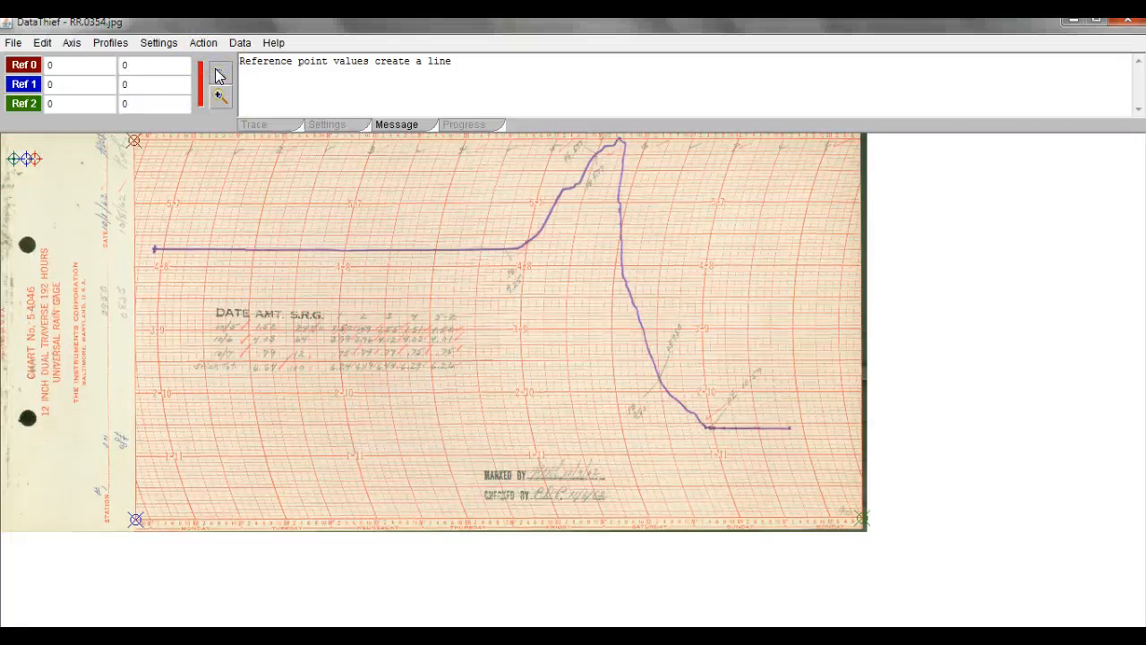
{"action": "left_click", "coordinate": [36, 386]}
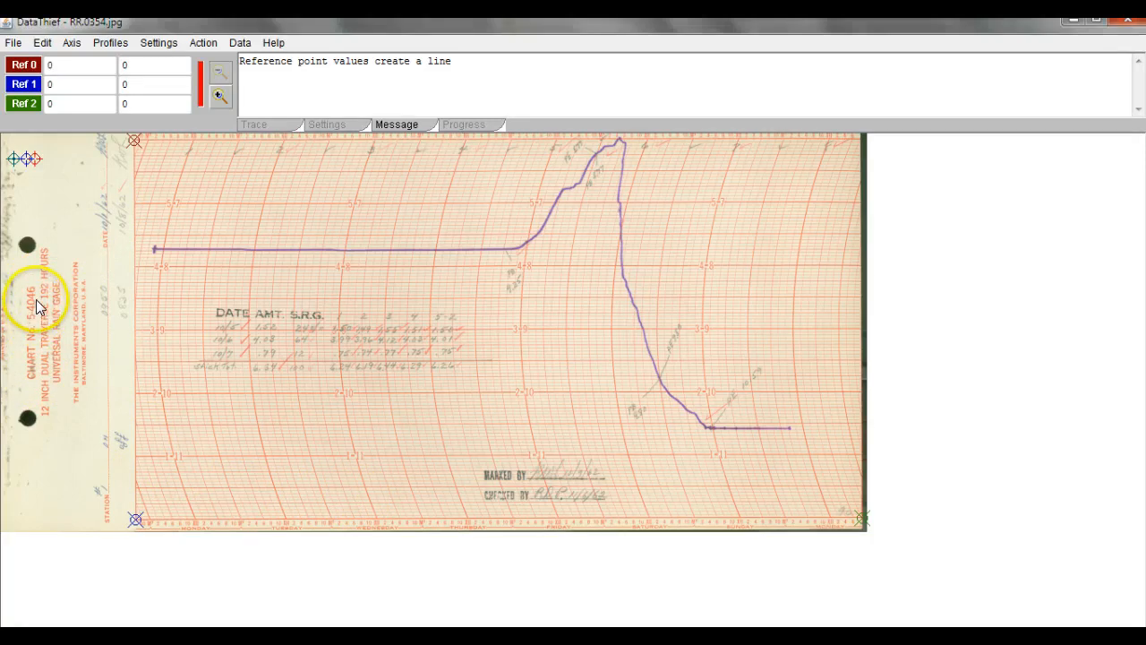
{"action": "left_click", "coordinate": [41, 637]}
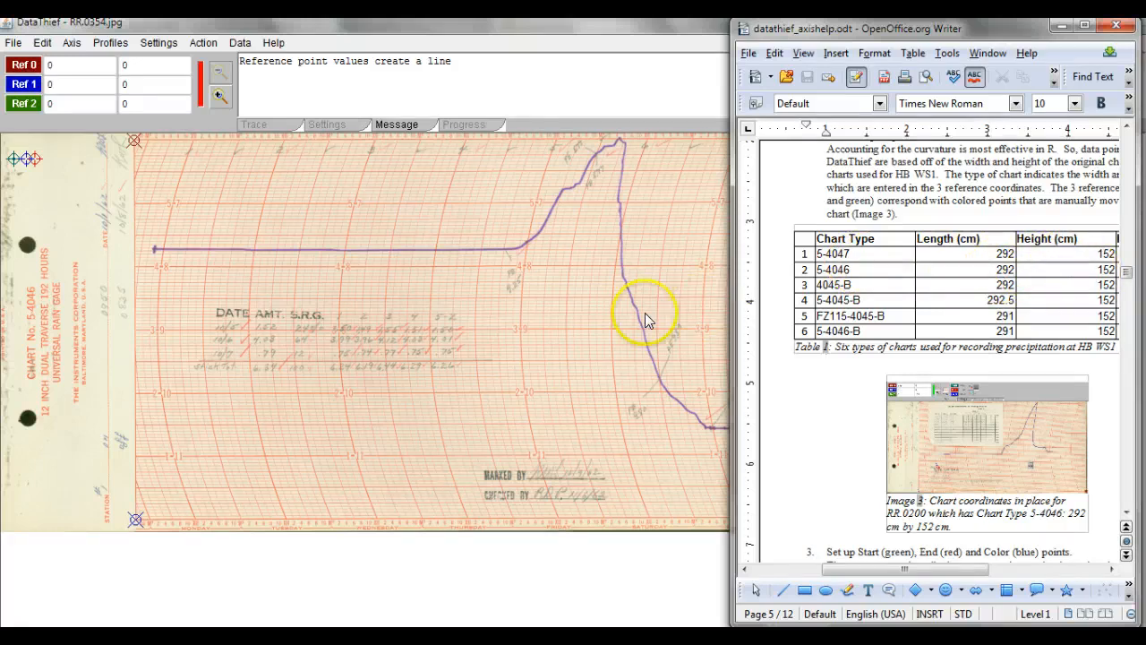
{"action": "left_click", "coordinate": [152, 67]}
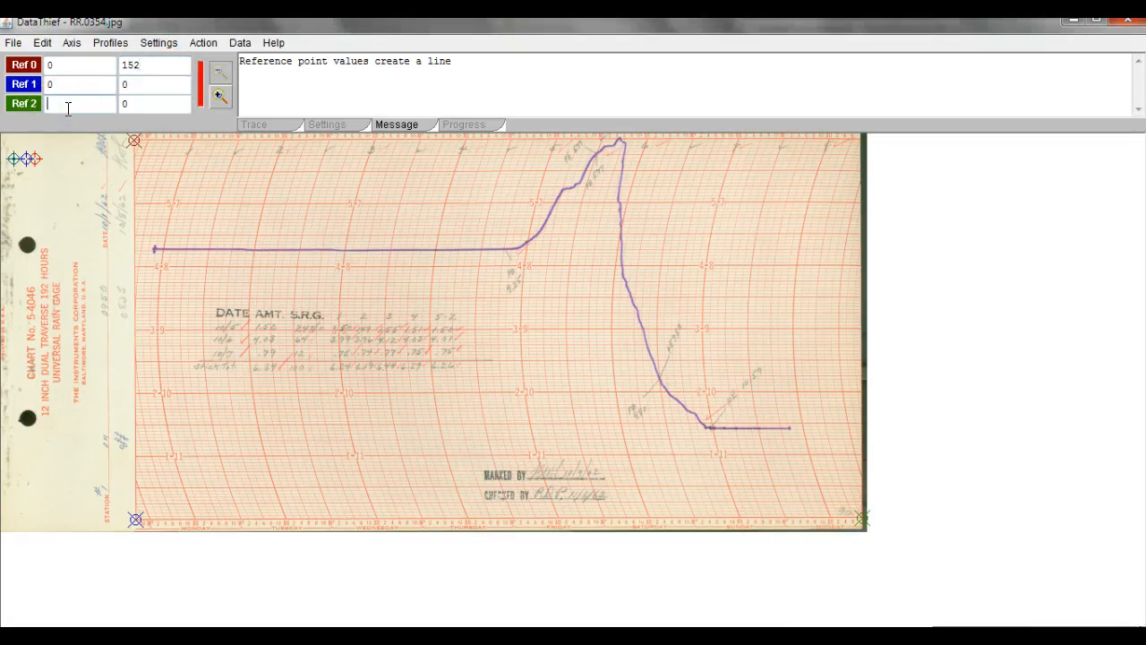
{"action": "type", "text": "292"}
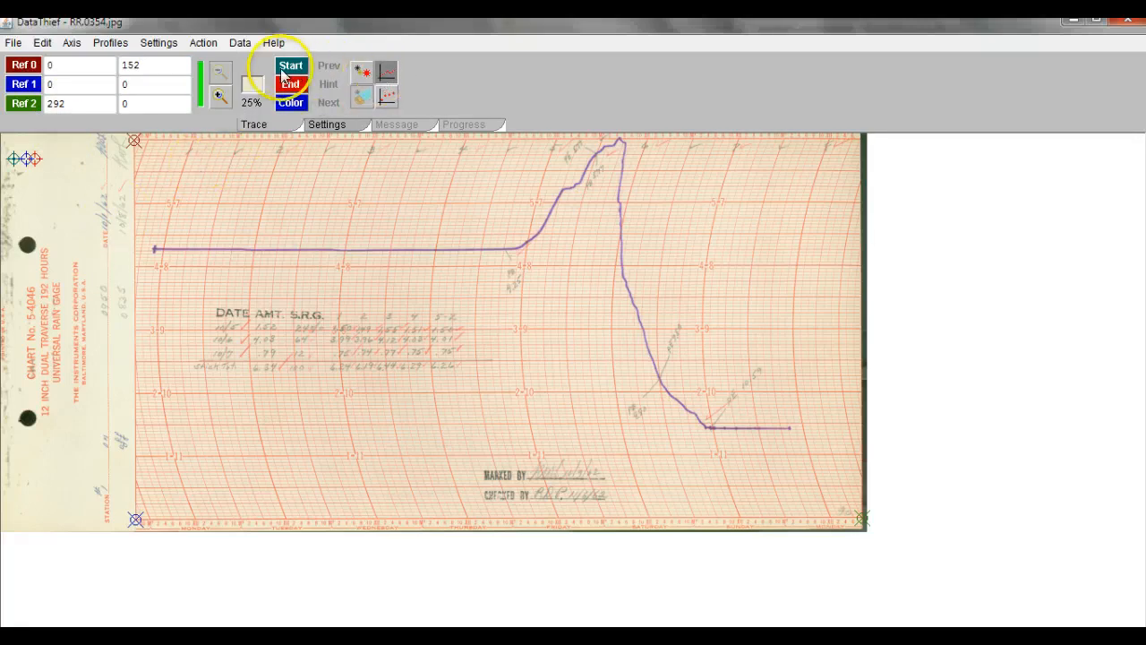
Place the Start marker at the beginning of the purple trace and the End marker at its far end.
{"action": "left_click_drag", "start_coordinate": [13, 159], "coordinate": [15, 158]}
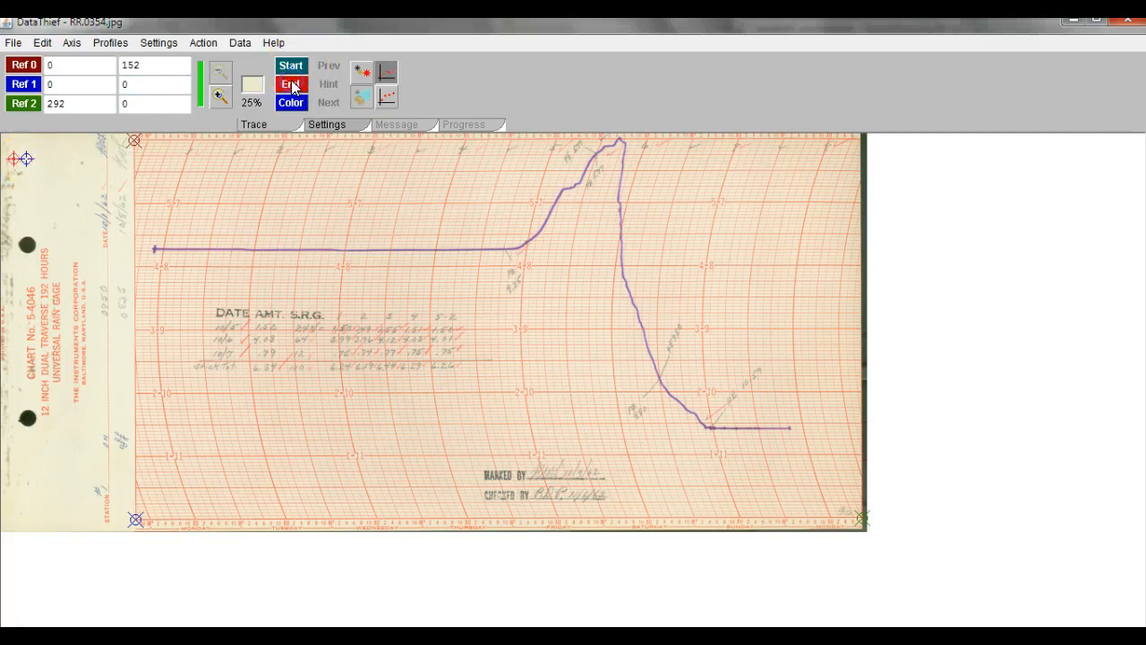
{"action": "left_click", "coordinate": [13, 161]}
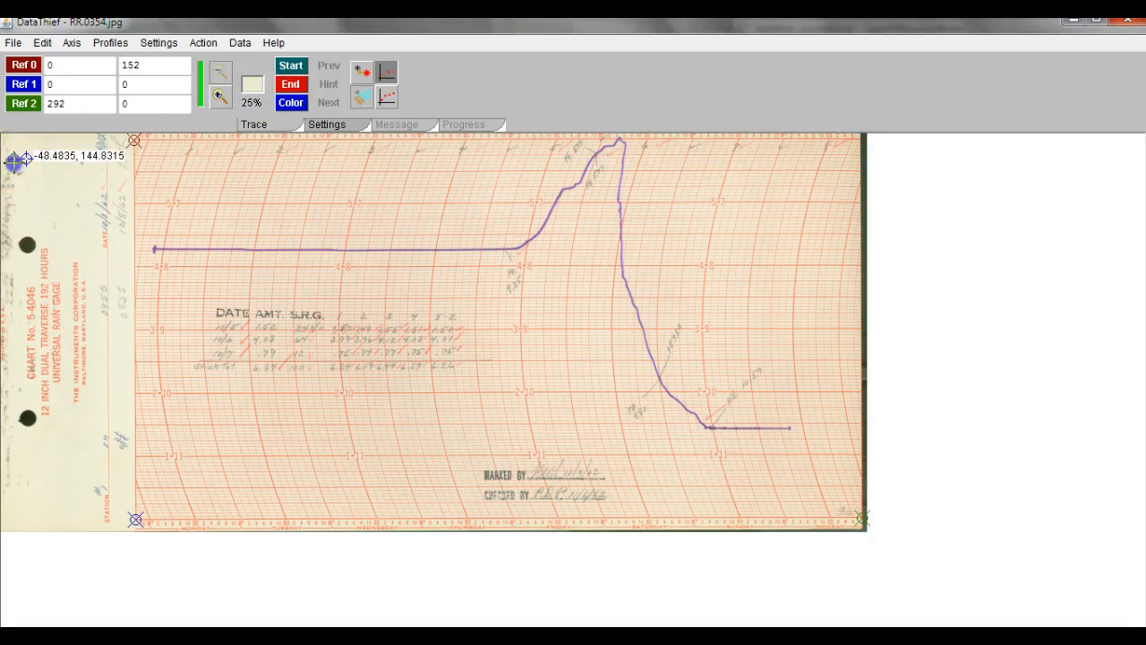
{"action": "mouse_move", "coordinate": [14, 161]}
{"action": "left_mouse_down"}
{"action": "mouse_move", "coordinate": [156, 248]}
{"action": "mouse_move", "coordinate": [30, 159]}
{"action": "mouse_move", "coordinate": [792, 427]}
{"action": "left_mouse_up"}
{"action": "left_click", "coordinate": [454, 263]}
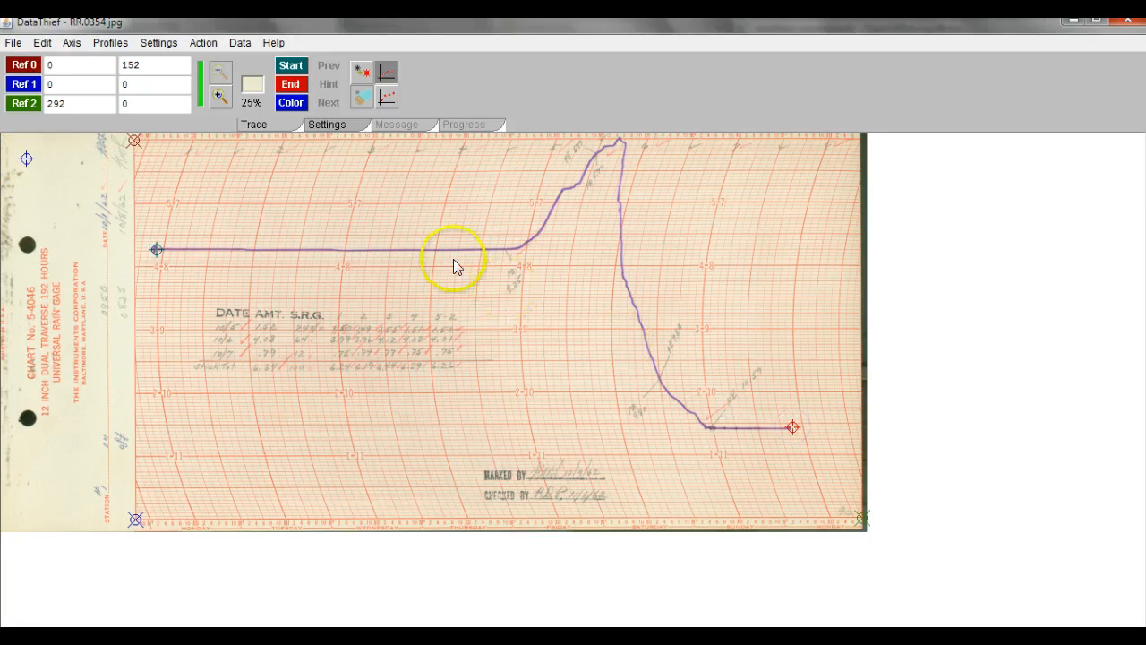
Try to magnify the chart to 200% around the start of the trace, and dismiss the error alerts.
{"action": "left_click", "coordinate": [219, 77]}
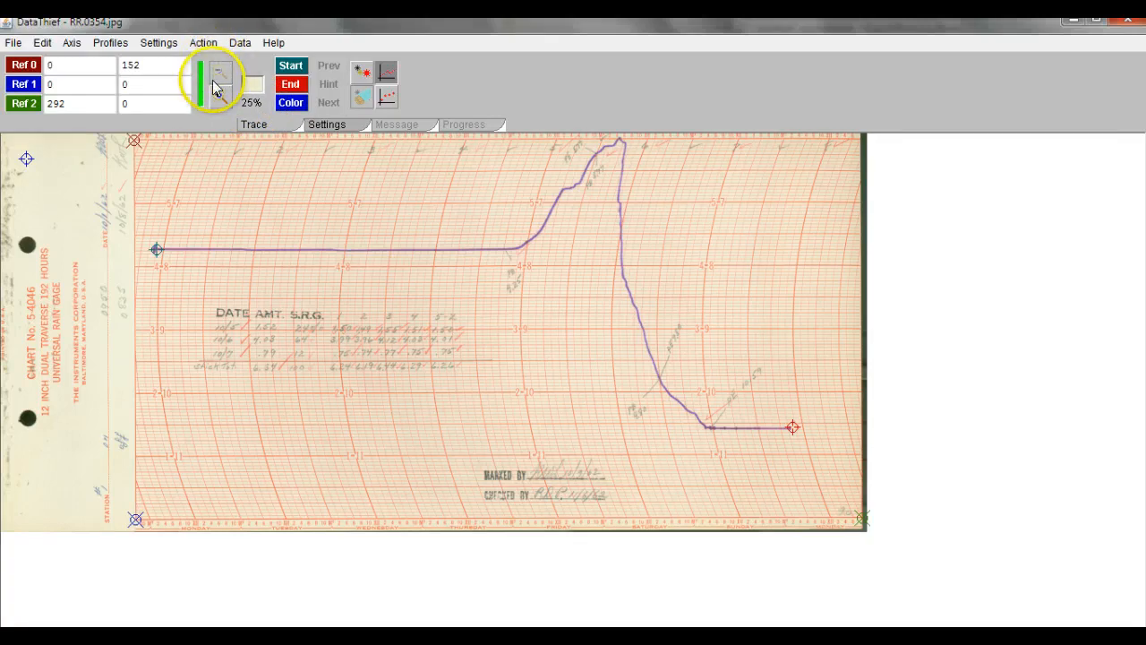
{"action": "left_click", "coordinate": [215, 77]}
{"action": "left_click", "coordinate": [219, 96]}
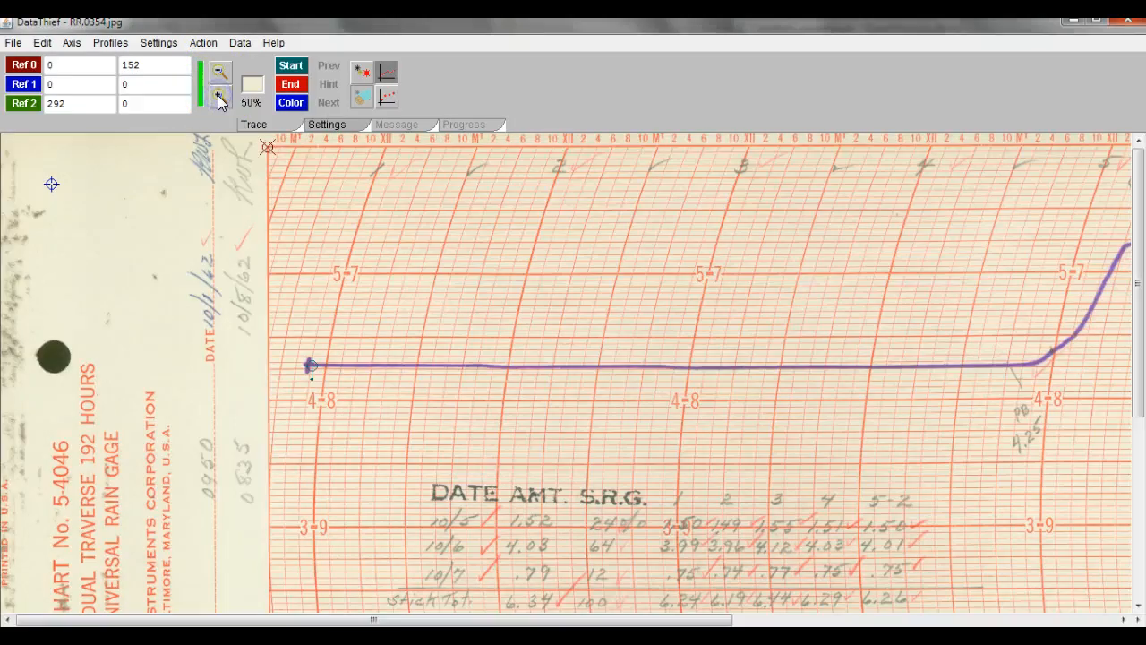
{"action": "left_click", "coordinate": [219, 99]}
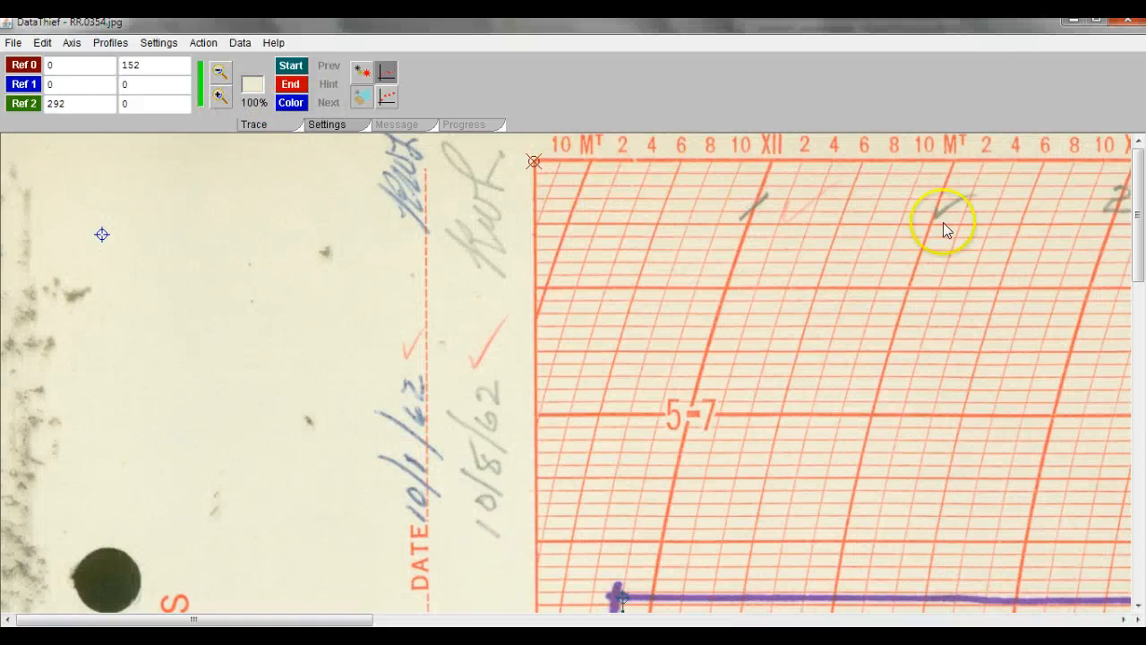
{"action": "left_click_drag", "start_coordinate": [1139, 181], "coordinate": [1138, 222]}
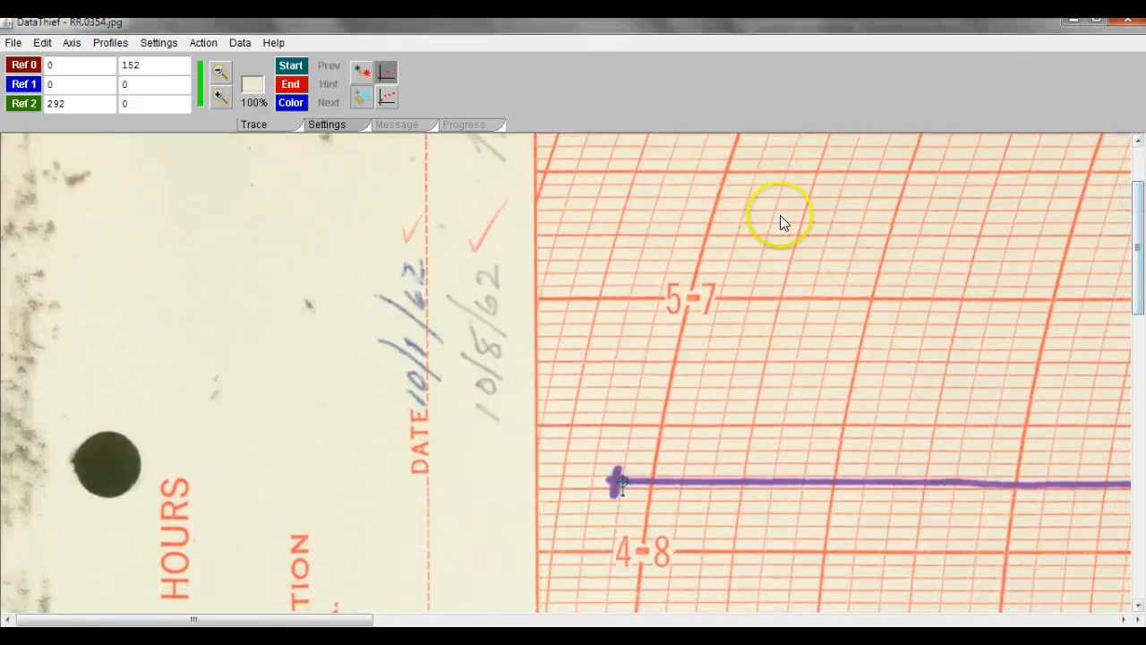
{"action": "left_click", "coordinate": [220, 98]}
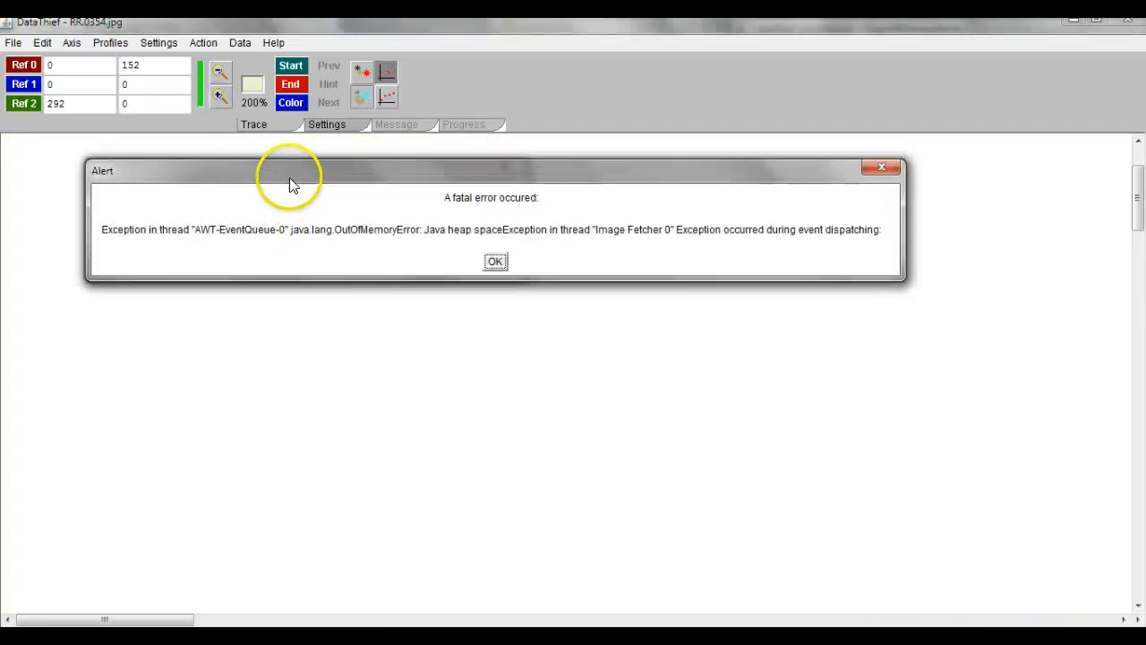
{"action": "left_click_drag", "start_coordinate": [289, 185], "coordinate": [272, 270]}
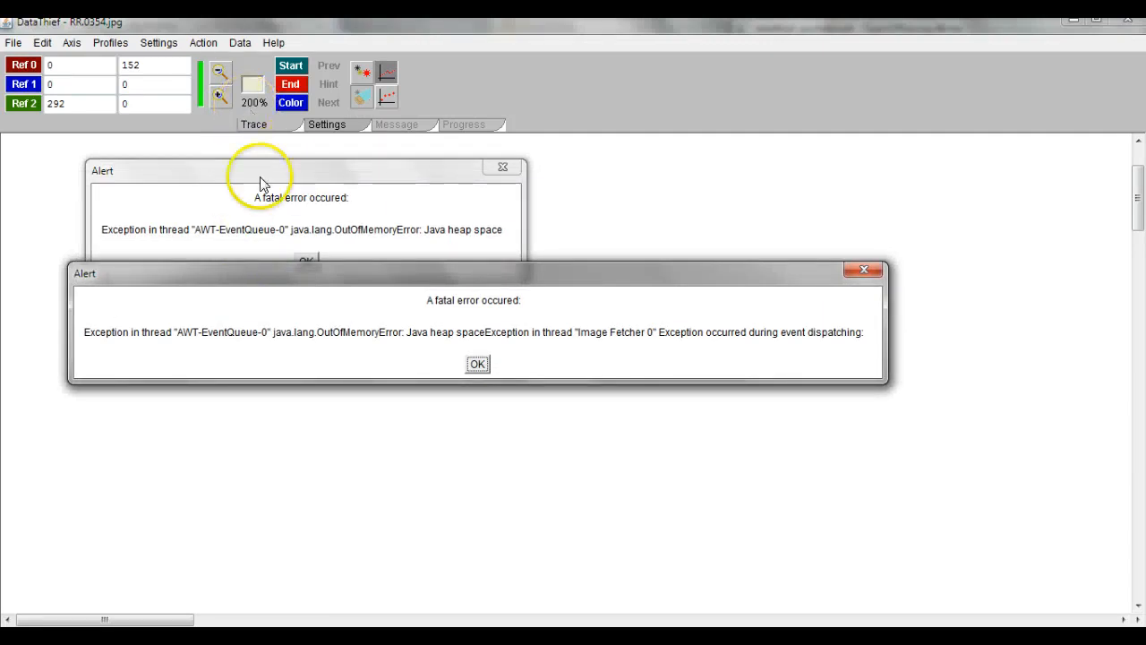
{"action": "left_click", "coordinate": [479, 364]}
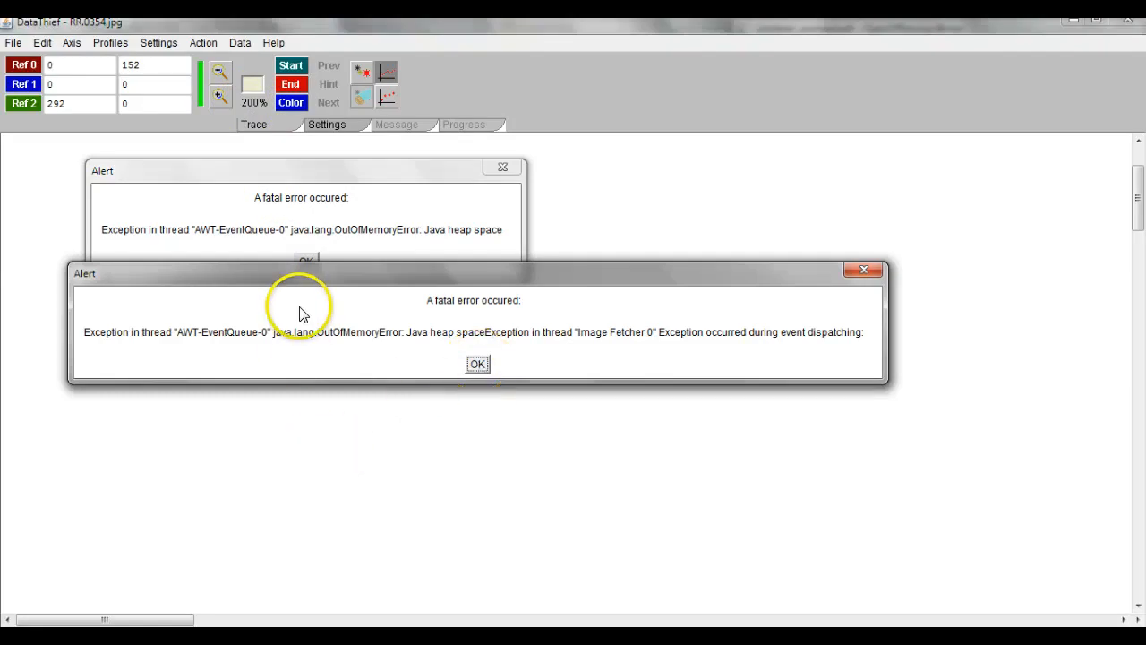
{"action": "left_click", "coordinate": [478, 363]}
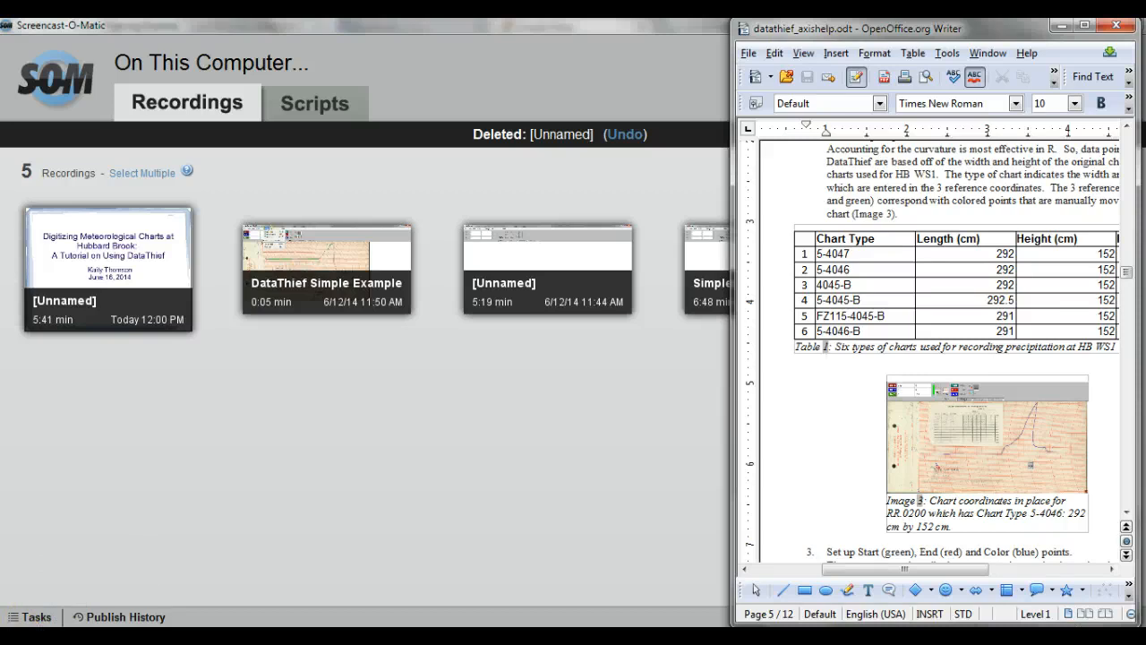
Relaunch DataThief and reopen the chart image RR.0354.jpg from the Rec Rainage folder.
{"action": "left_click", "coordinate": [20, 637]}
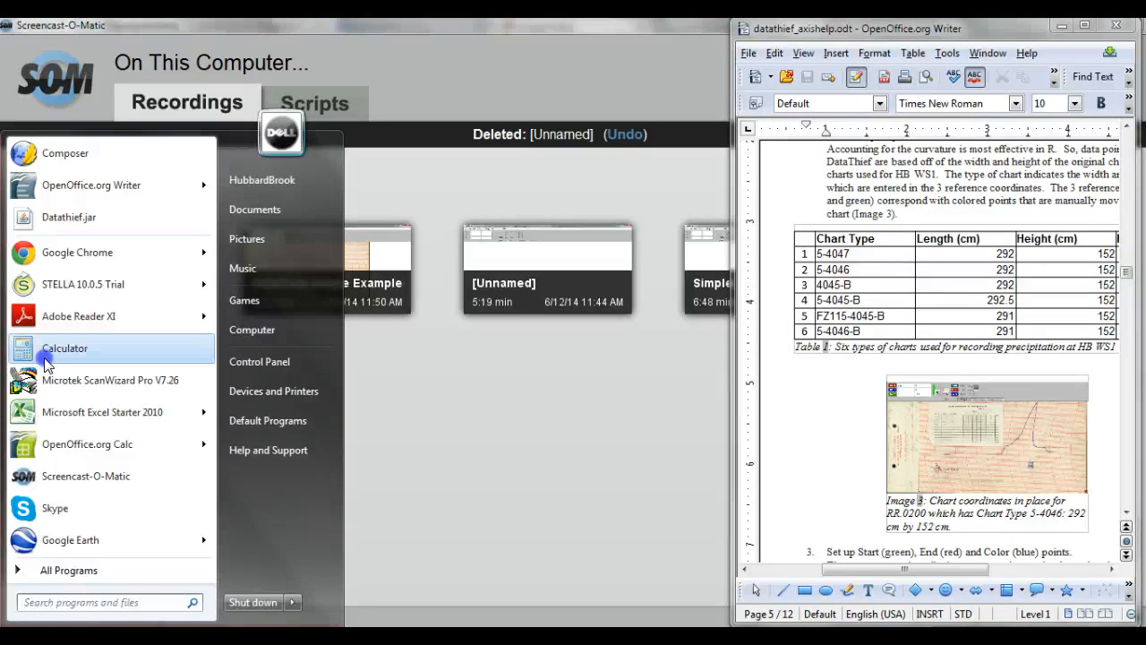
{"action": "left_click", "coordinate": [69, 219]}
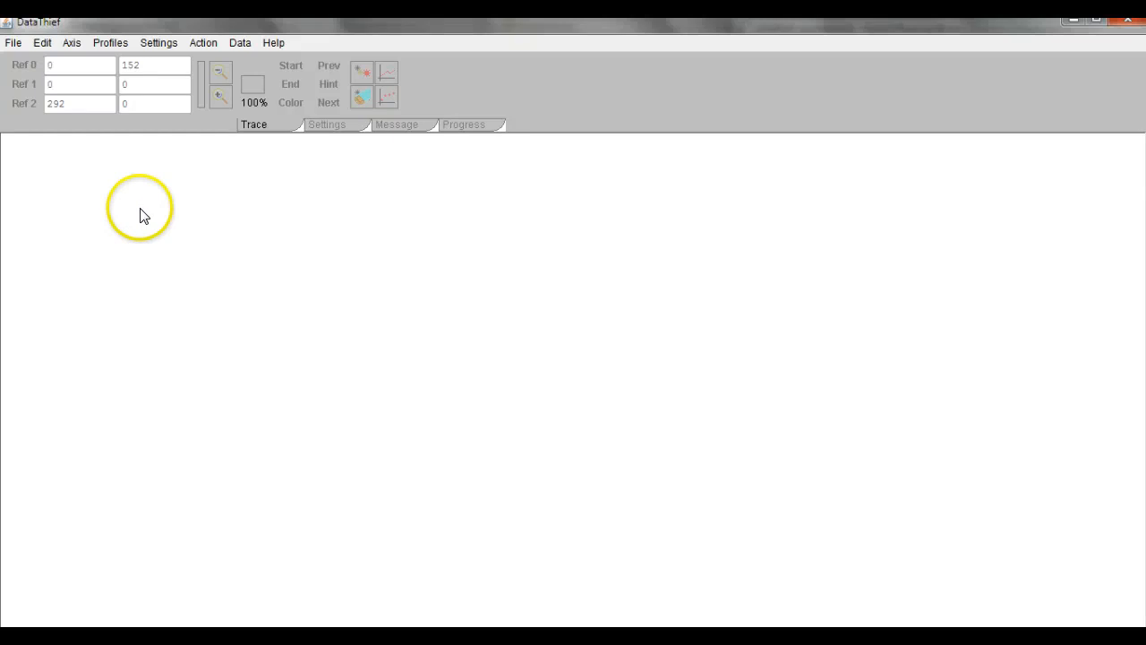
{"action": "left_click", "coordinate": [13, 43]}
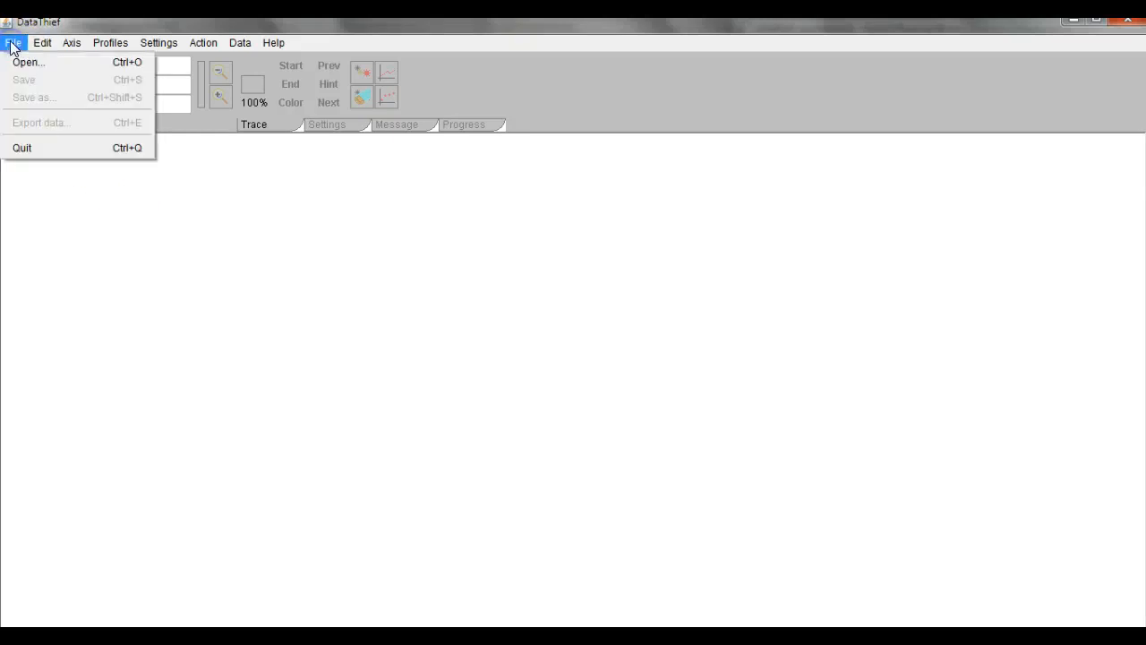
{"action": "left_click", "coordinate": [13, 61]}
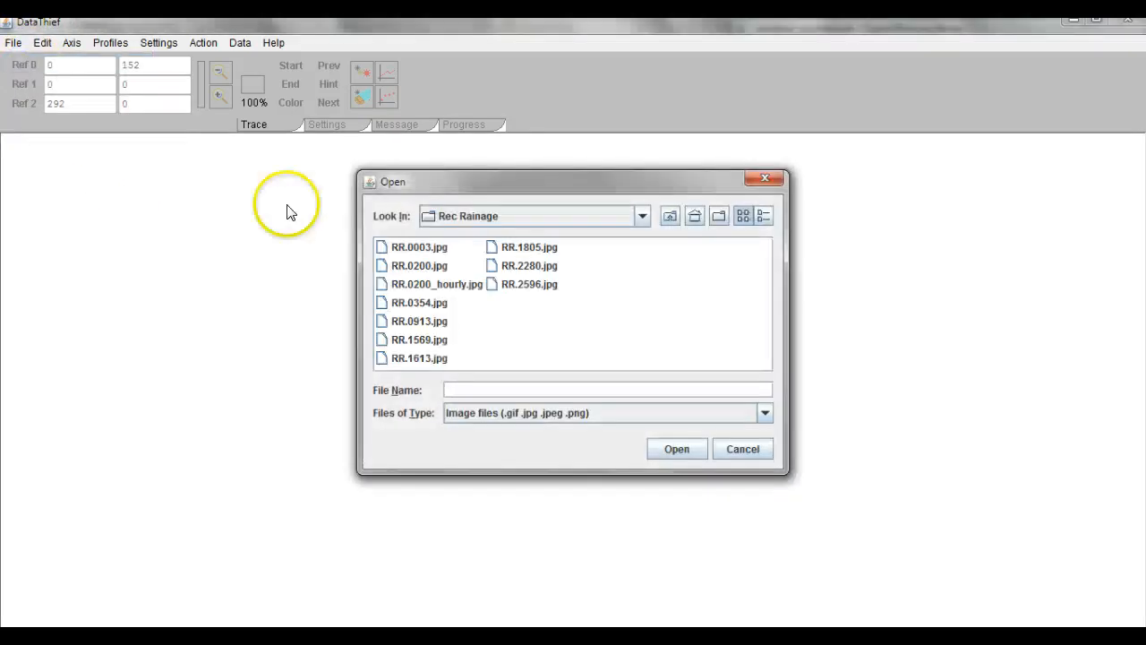
{"action": "left_click", "coordinate": [416, 302]}
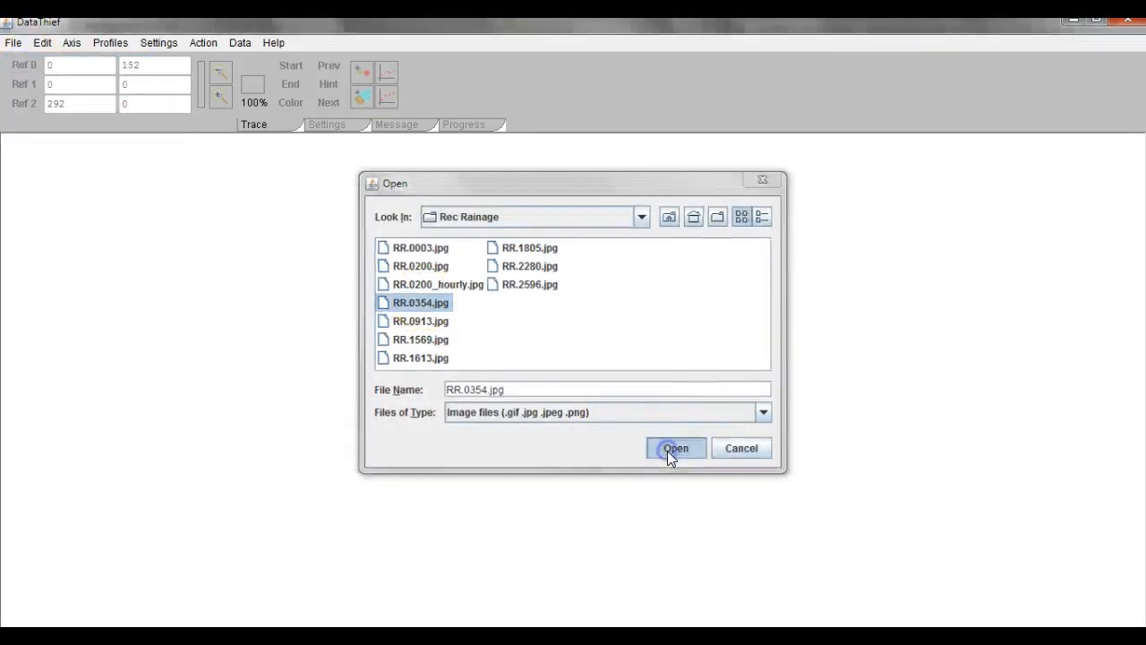
{"action": "left_click", "coordinate": [667, 452]}
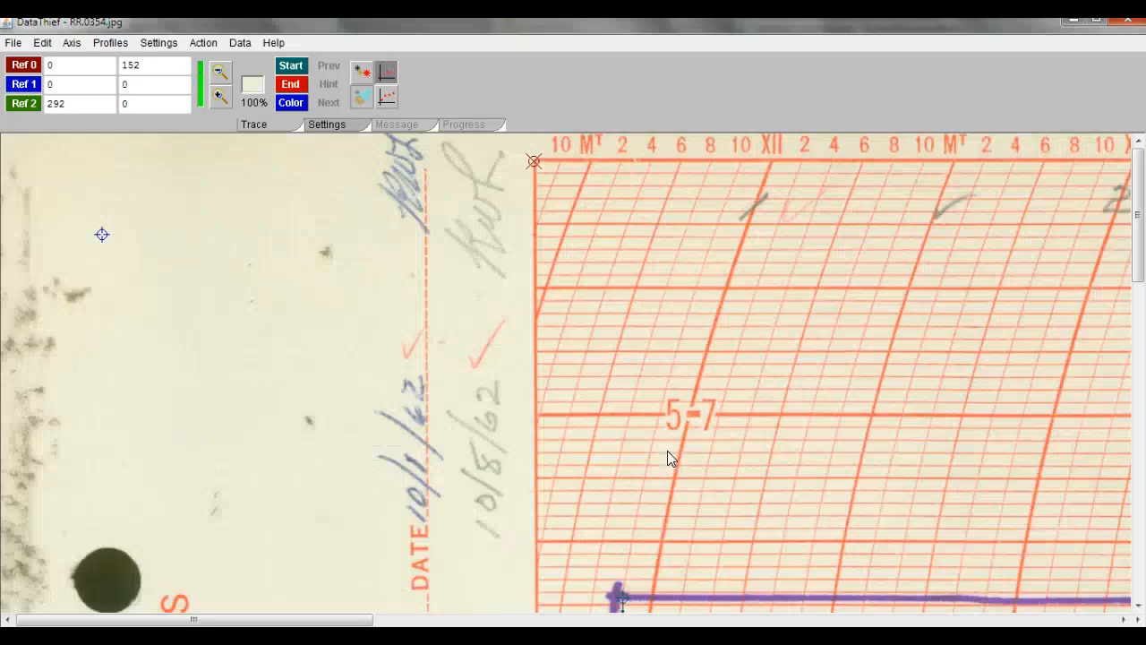
Fine-tune the Start marker's position on the beginning of the purple trace.
{"action": "mouse_move", "coordinate": [530, 162]}
{"action": "left_click", "coordinate": [289, 74]}
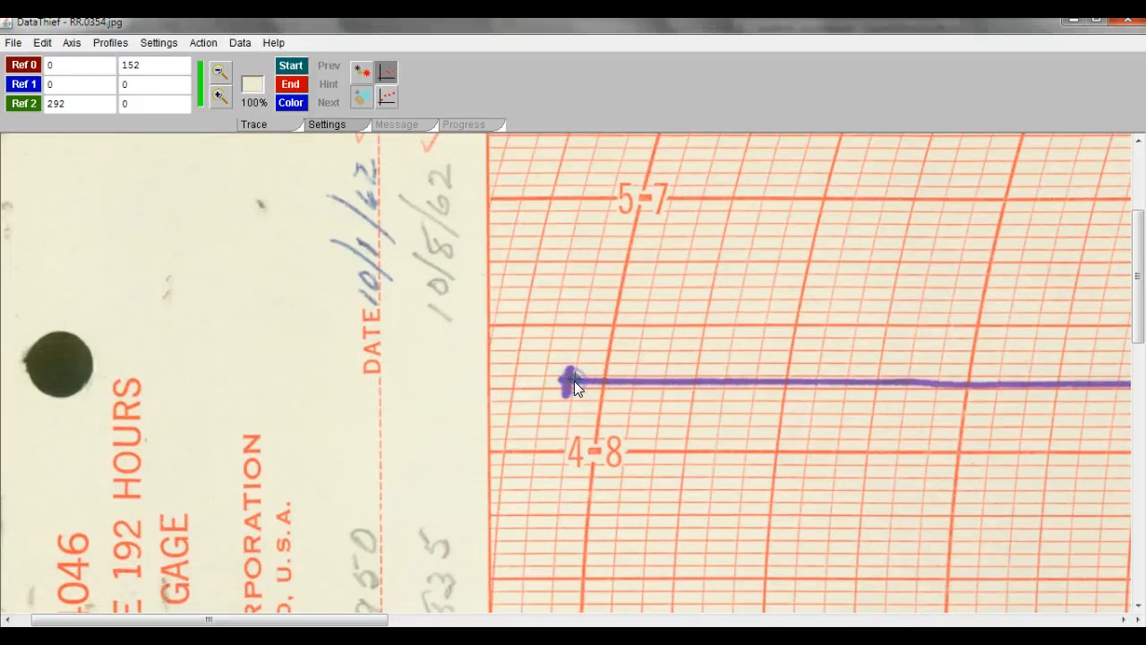
{"action": "mouse_move", "coordinate": [574, 380]}
{"action": "left_mouse_down"}
{"action": "mouse_move", "coordinate": [588, 326]}
{"action": "mouse_move", "coordinate": [600, 333]}
{"action": "mouse_move", "coordinate": [614, 309]}
{"action": "mouse_move", "coordinate": [625, 335]}
{"action": "mouse_move", "coordinate": [634, 290]}
{"action": "mouse_move", "coordinate": [642, 354]}
{"action": "mouse_move", "coordinate": [635, 286]}
{"action": "mouse_move", "coordinate": [619, 263]}
{"action": "mouse_move", "coordinate": [665, 328]}
{"action": "mouse_move", "coordinate": [617, 376]}
{"action": "mouse_move", "coordinate": [647, 299]}
{"action": "mouse_move", "coordinate": [648, 309]}
{"action": "mouse_move", "coordinate": [592, 316]}
{"action": "mouse_move", "coordinate": [563, 379]}
{"action": "left_mouse_up"}
{"action": "mouse_move", "coordinate": [571, 381]}
{"action": "left_mouse_down"}
{"action": "mouse_move", "coordinate": [562, 377]}
{"action": "mouse_move", "coordinate": [594, 387]}
{"action": "mouse_move", "coordinate": [598, 374]}
{"action": "mouse_move", "coordinate": [590, 383]}
{"action": "left_mouse_up"}
Fine-tune the End marker's position onto the far end of the purple trace.
{"action": "left_click", "coordinate": [290, 86]}
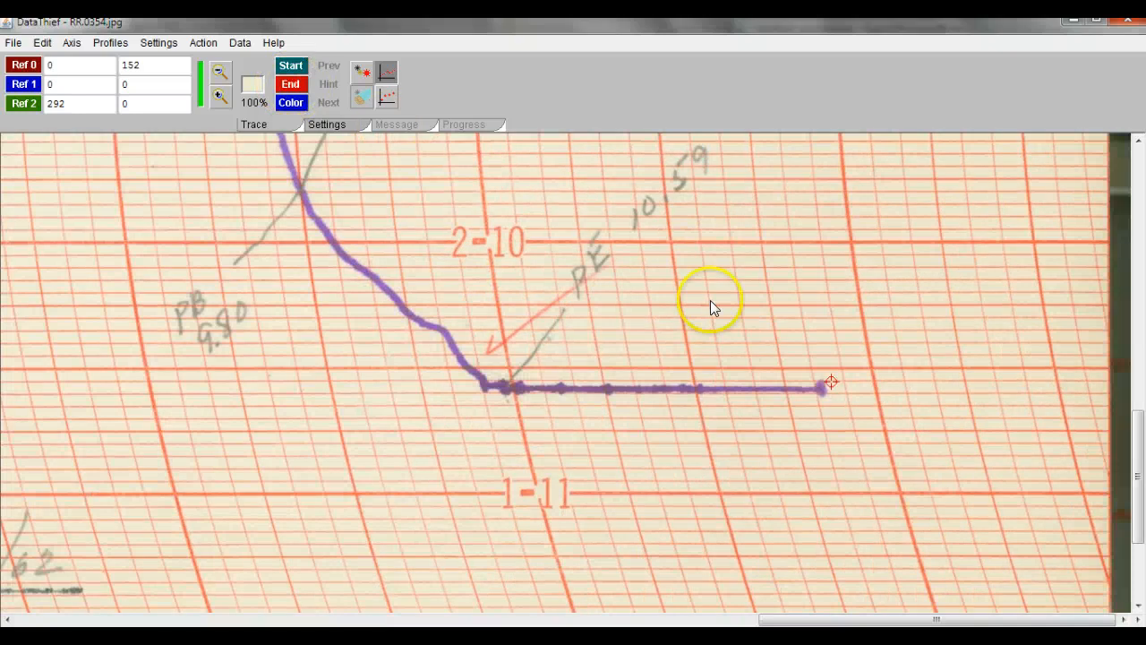
{"action": "left_click_drag", "start_coordinate": [833, 378], "coordinate": [817, 388]}
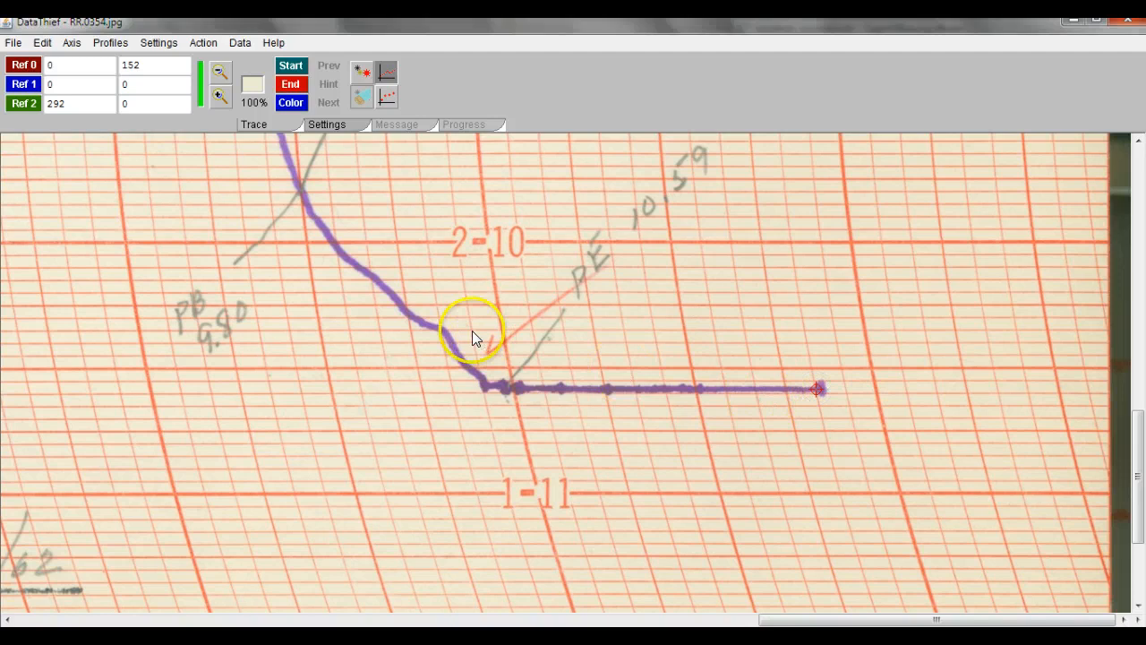
Place the Color marker precisely on the flat purple line shortly after the Start marker to sample the trace color.
{"action": "left_click", "coordinate": [220, 81]}
{"action": "left_click", "coordinate": [220, 80]}
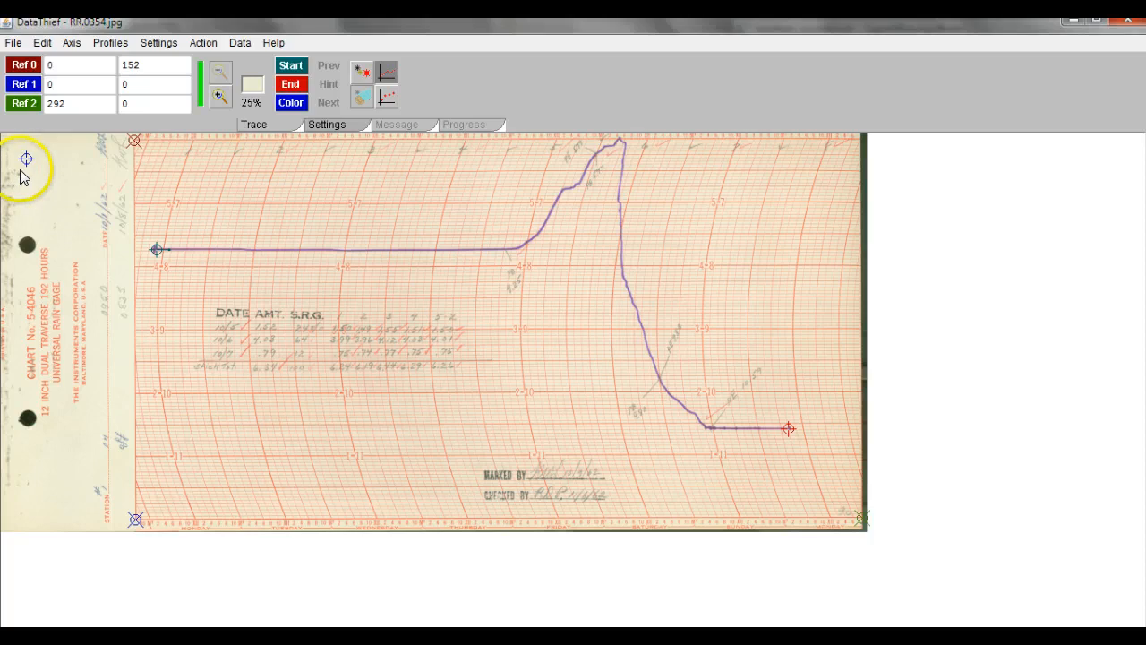
{"action": "left_click_drag", "start_coordinate": [26, 159], "coordinate": [132, 190]}
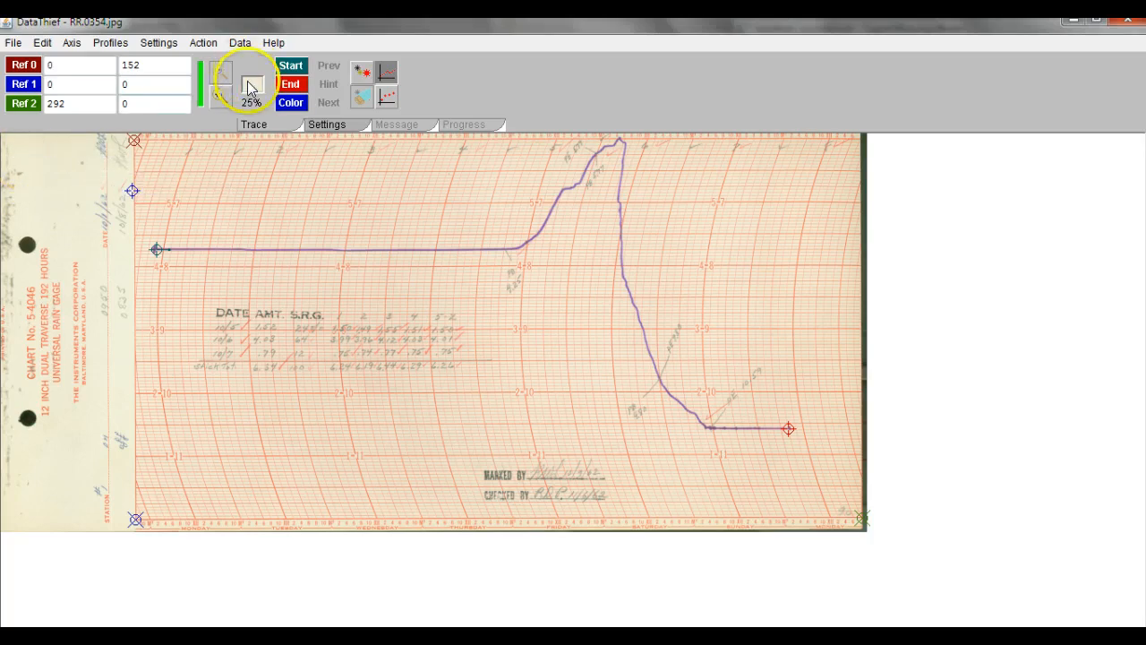
{"action": "mouse_move", "coordinate": [135, 196]}
{"action": "left_mouse_down"}
{"action": "mouse_move", "coordinate": [169, 200]}
{"action": "mouse_move", "coordinate": [195, 248]}
{"action": "left_mouse_up"}
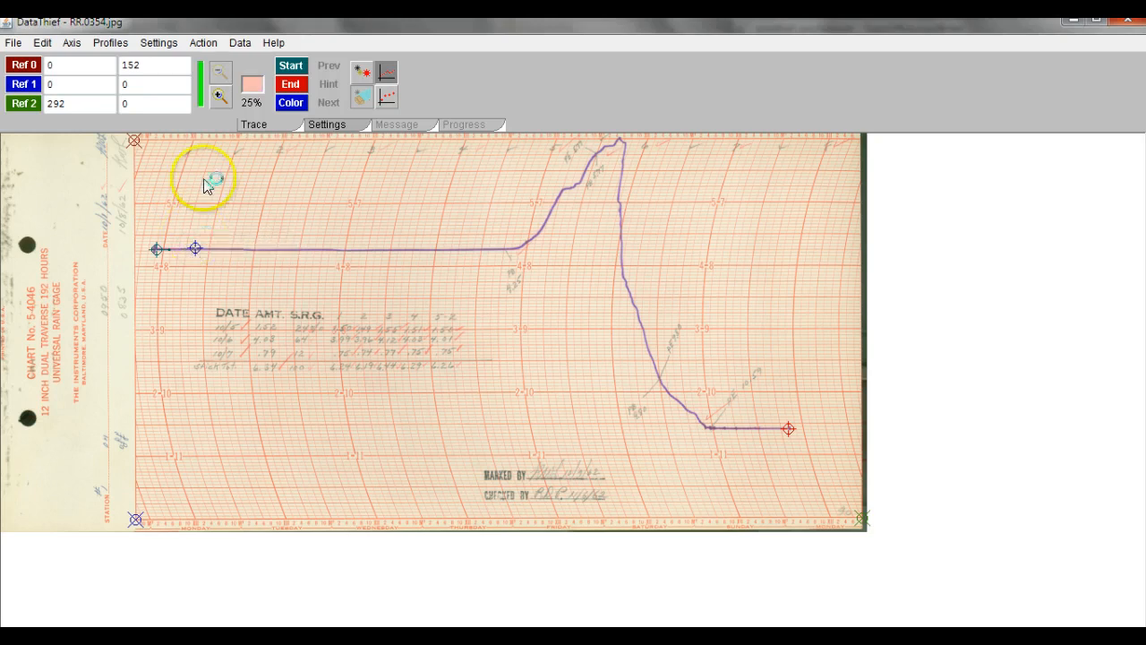
{"action": "left_click", "coordinate": [220, 96]}
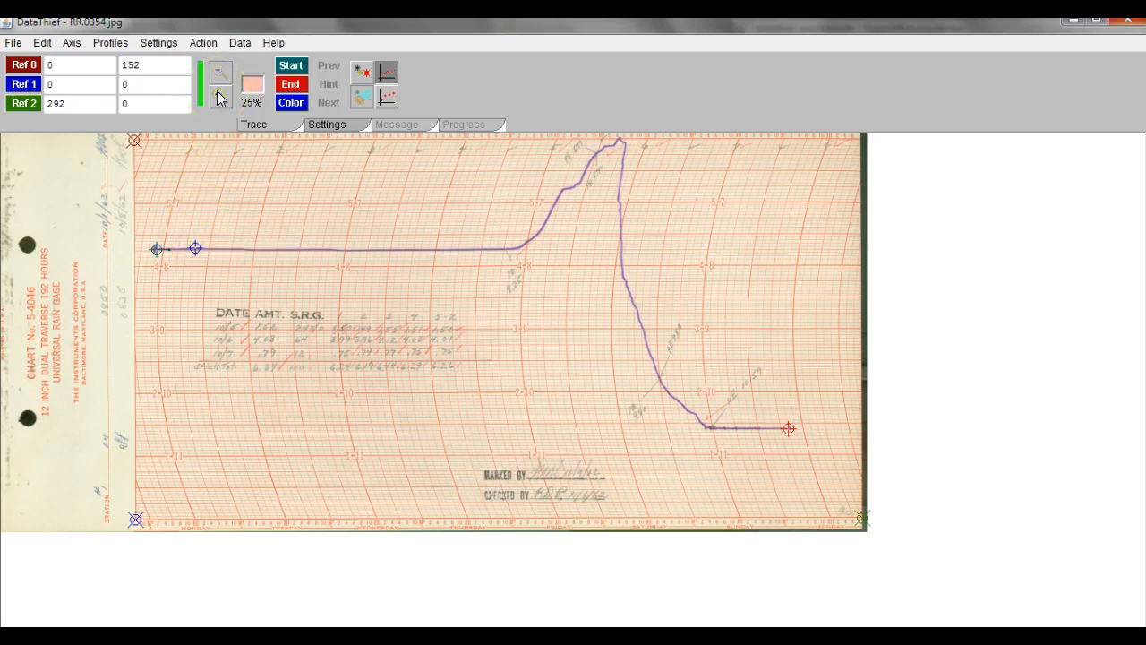
{"action": "left_click", "coordinate": [219, 96]}
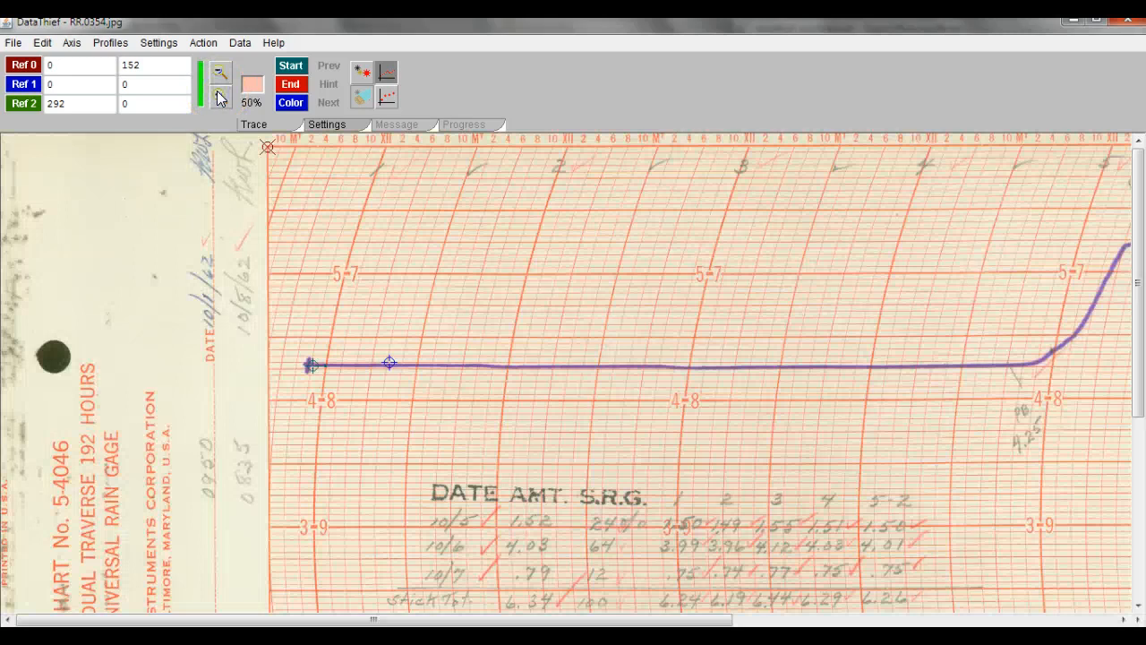
{"action": "left_click", "coordinate": [219, 96]}
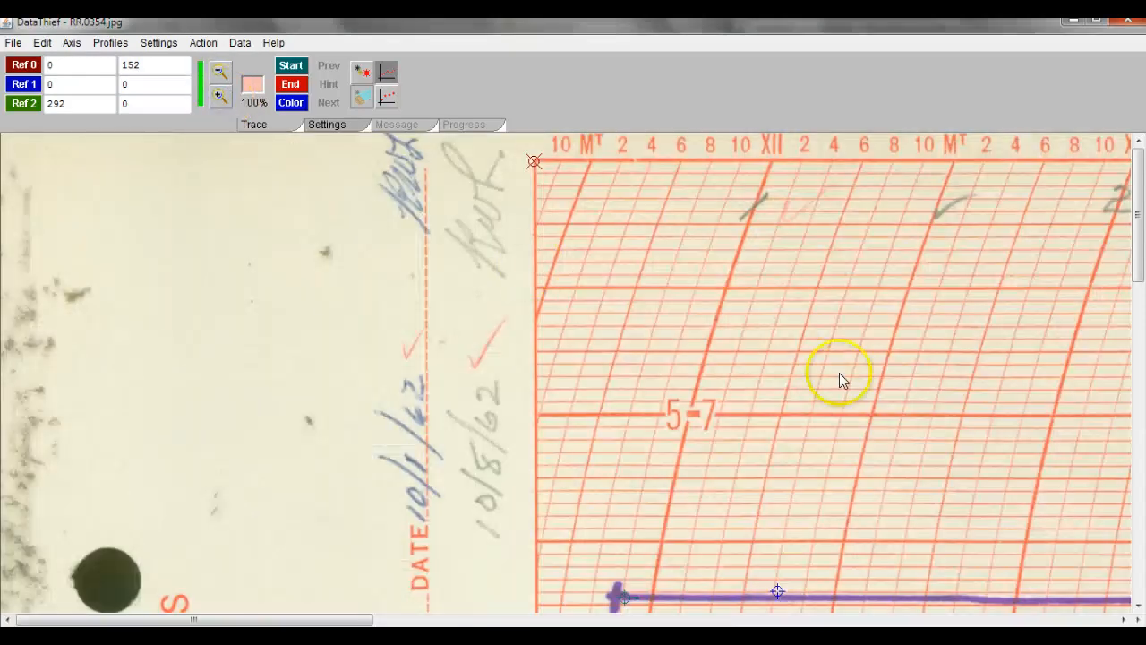
{"action": "left_click_drag", "start_coordinate": [1137, 188], "coordinate": [1137, 248]}
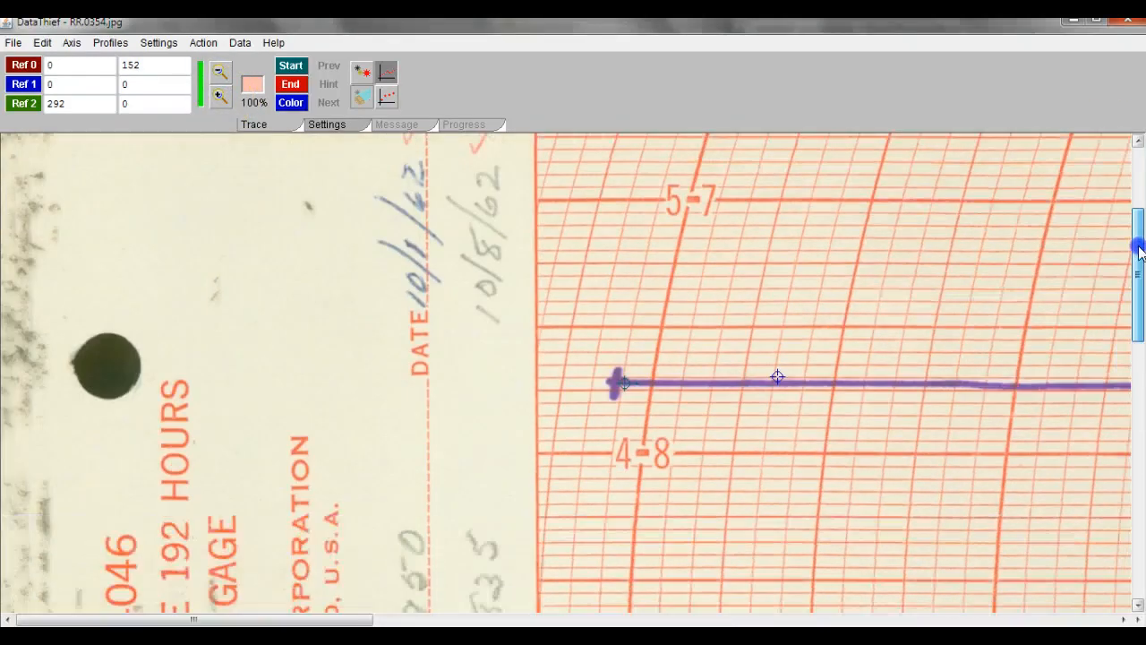
{"action": "left_click_drag", "start_coordinate": [777, 372], "coordinate": [787, 379]}
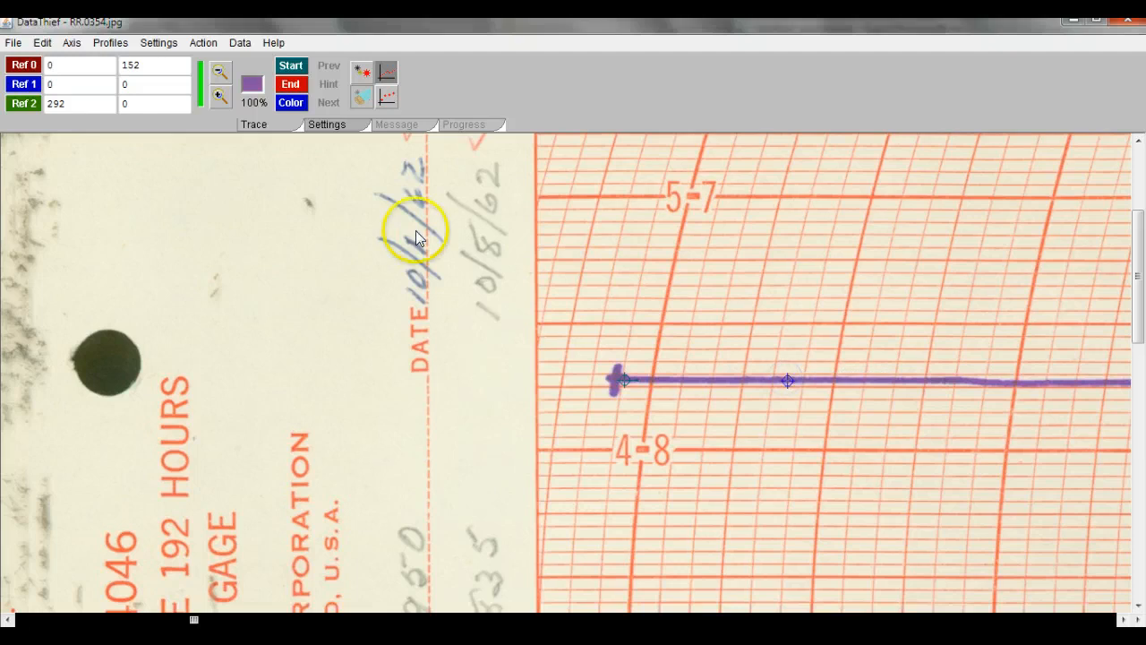
Preview the color detection over the whole chart at tolerances 3, 7, 8 and 1, return the tolerance to 3, and restore the chart view.
{"action": "left_click", "coordinate": [328, 125]}
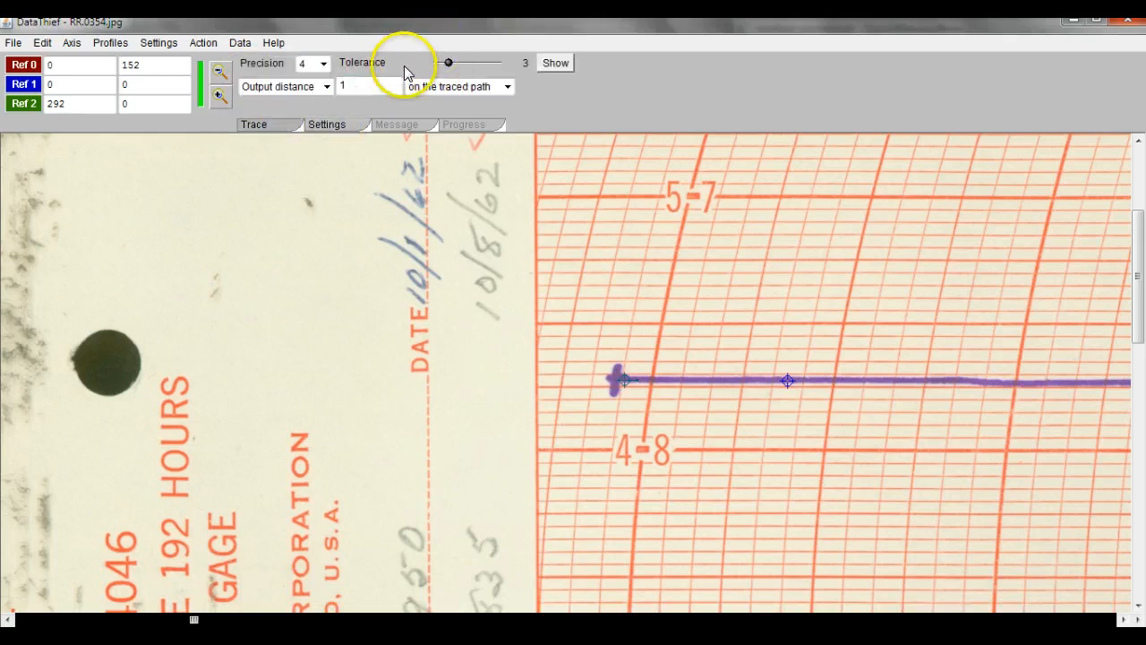
{"action": "left_click", "coordinate": [219, 77]}
{"action": "left_click", "coordinate": [219, 77]}
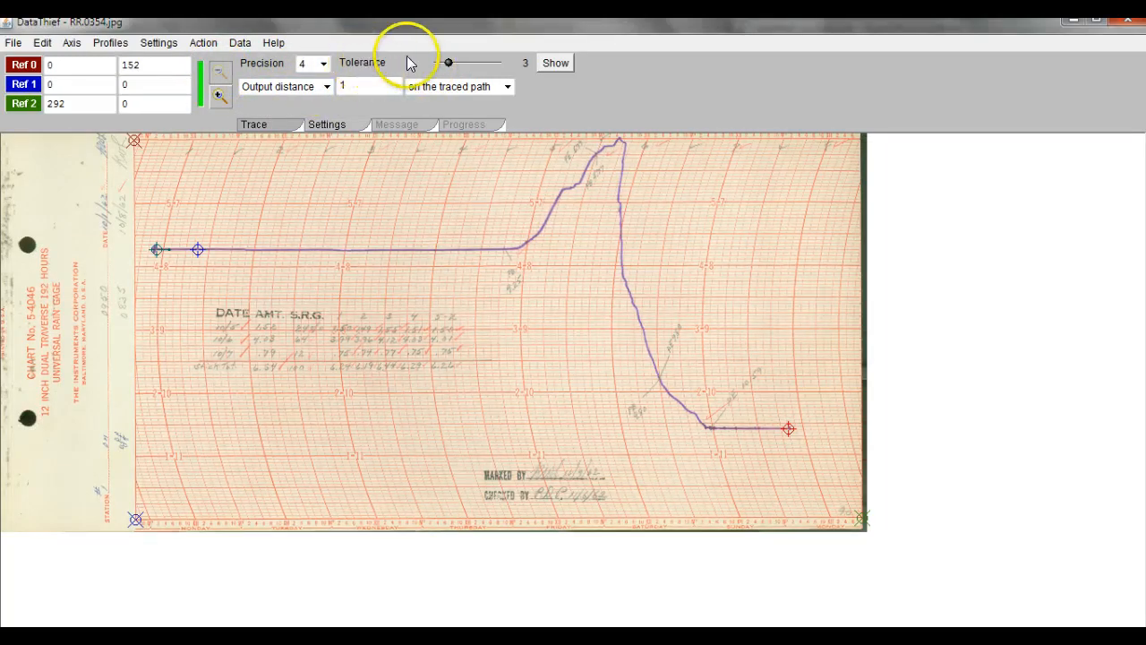
{"action": "left_click", "coordinate": [555, 64]}
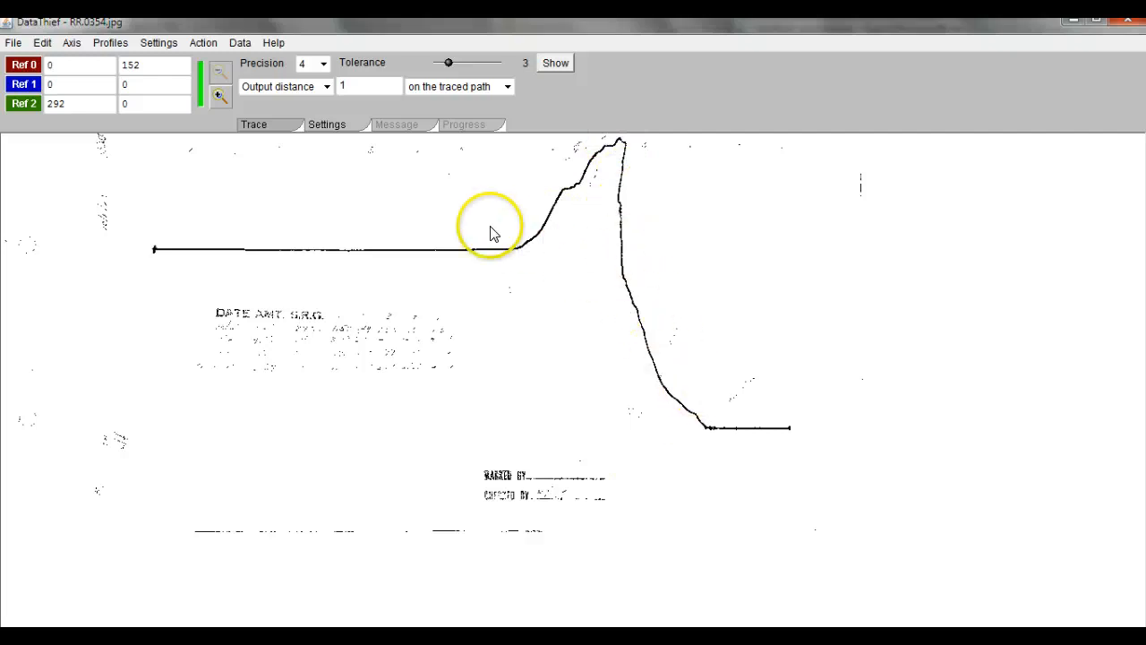
{"action": "left_click", "coordinate": [478, 65]}
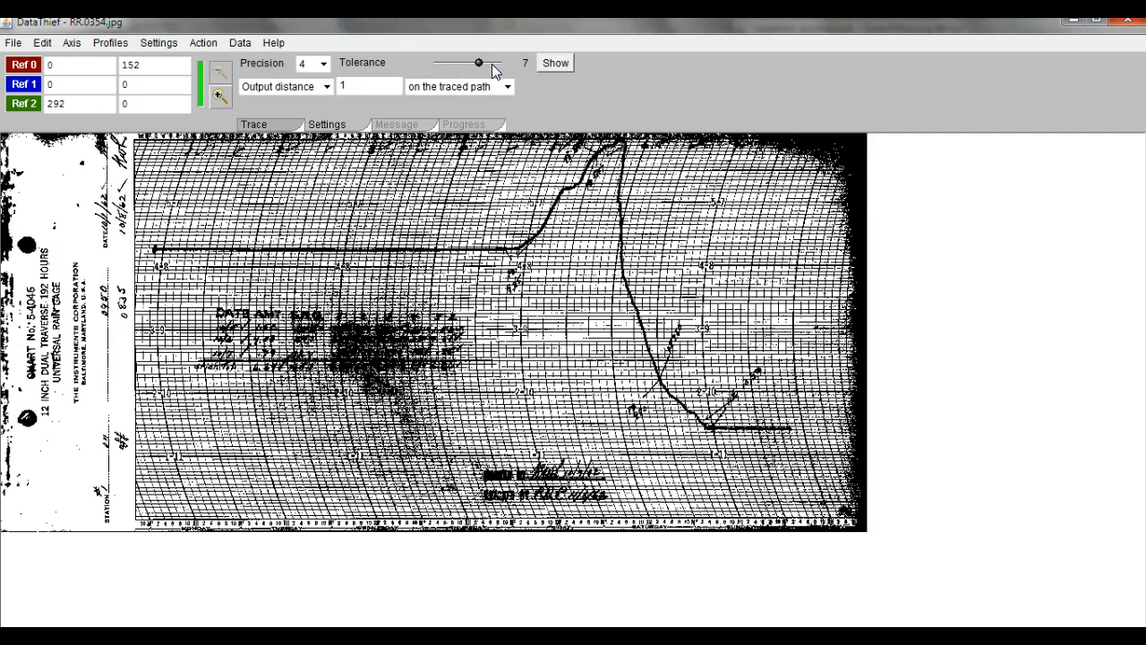
{"action": "left_click", "coordinate": [492, 64]}
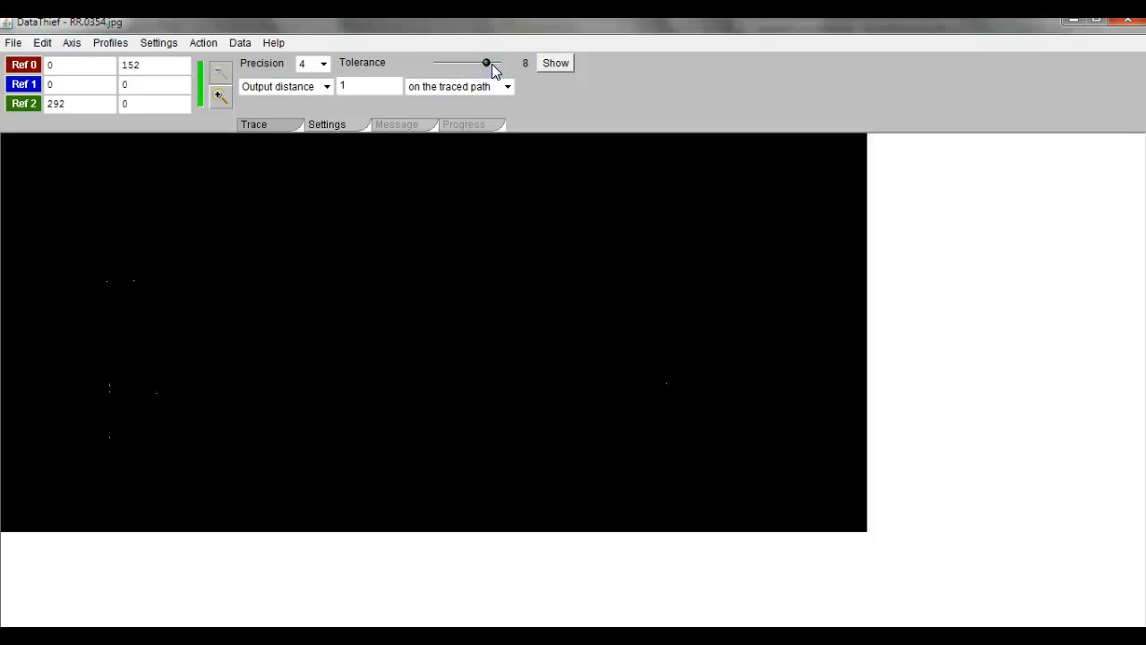
{"action": "left_click", "coordinate": [439, 65]}
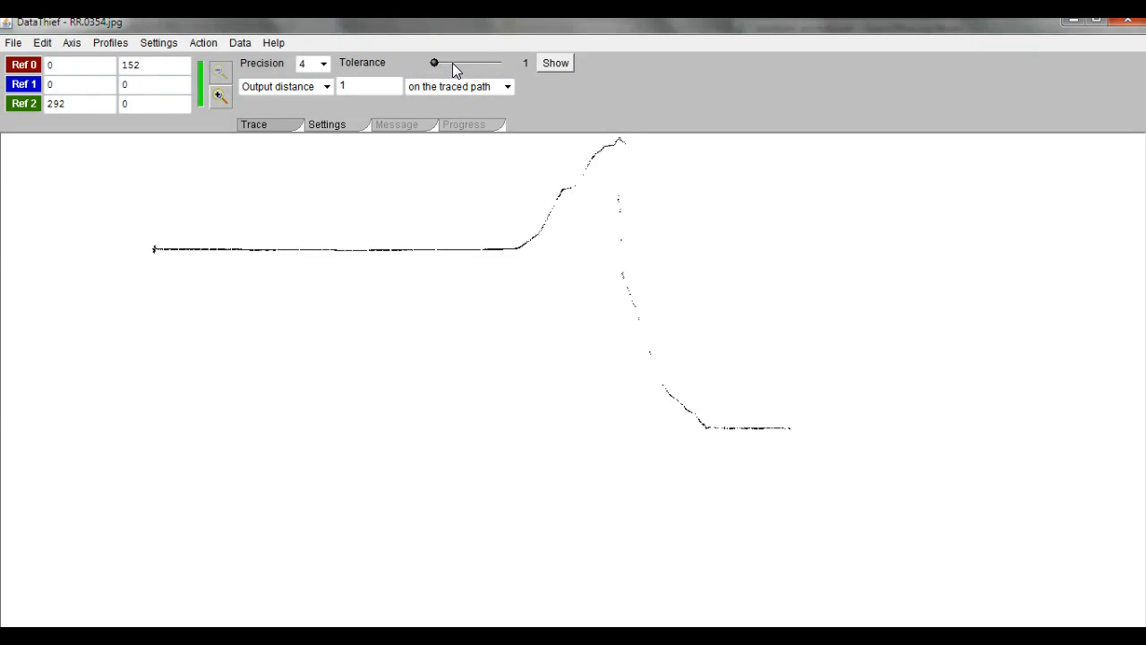
{"action": "left_click", "coordinate": [453, 62]}
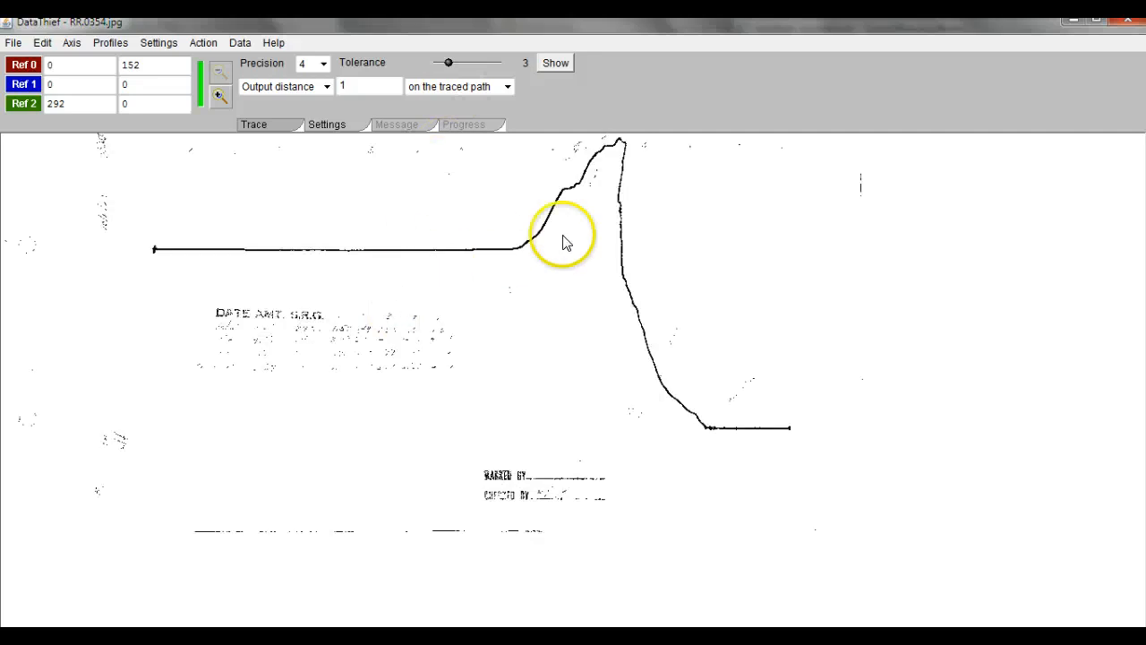
{"action": "left_click", "coordinate": [554, 63]}
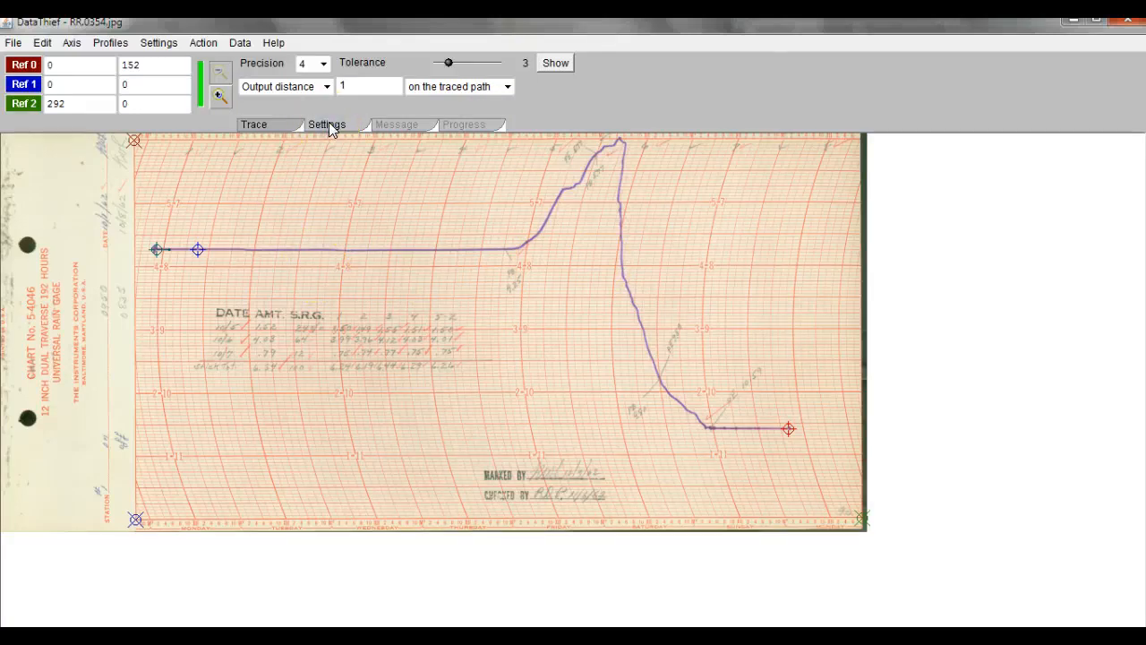
Set the trace output to an output distance of 0.5 measured on the primary axis.
{"action": "left_click", "coordinate": [325, 87]}
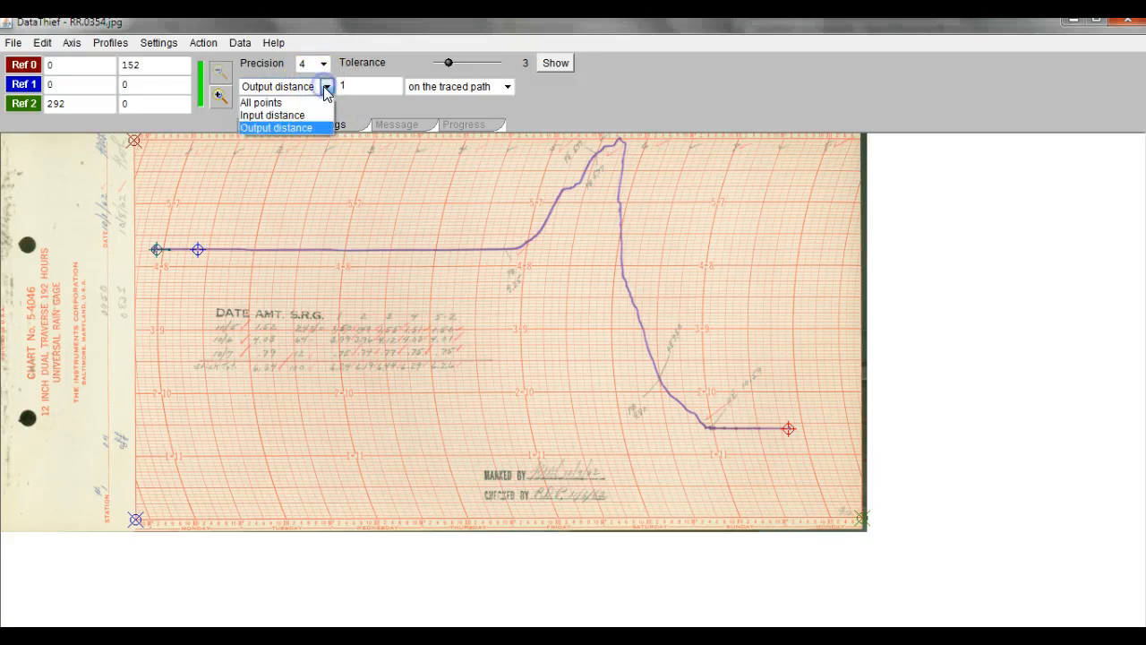
{"action": "left_click", "coordinate": [326, 87]}
{"action": "left_click", "coordinate": [348, 83]}
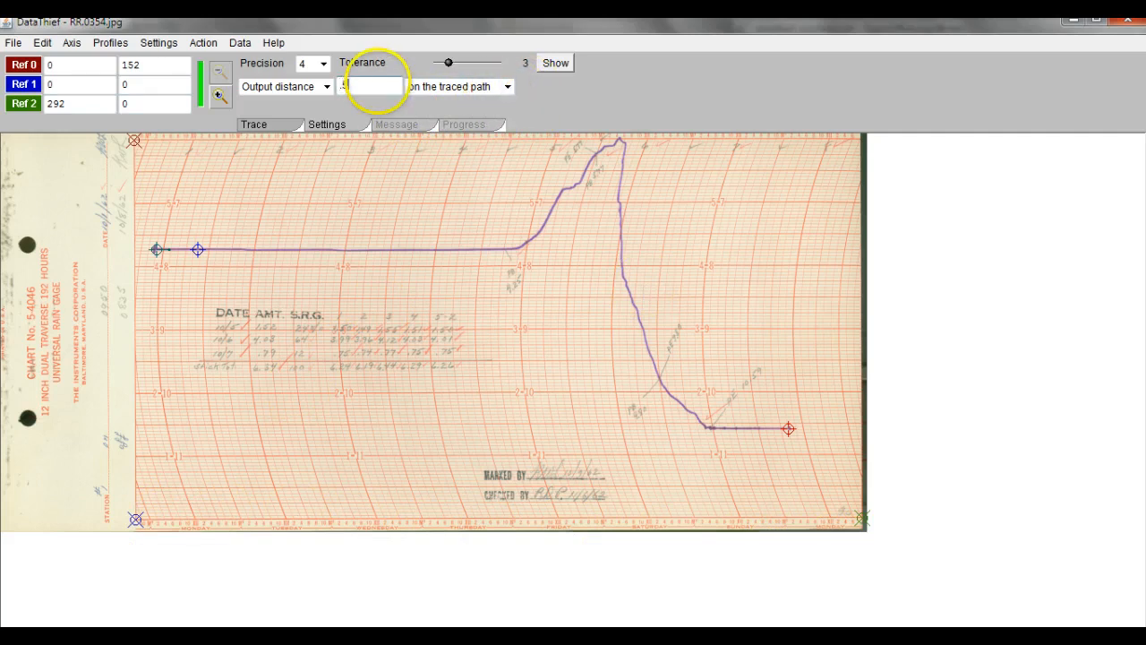
{"action": "left_click", "coordinate": [342, 86]}
{"action": "type", "text": "0."}
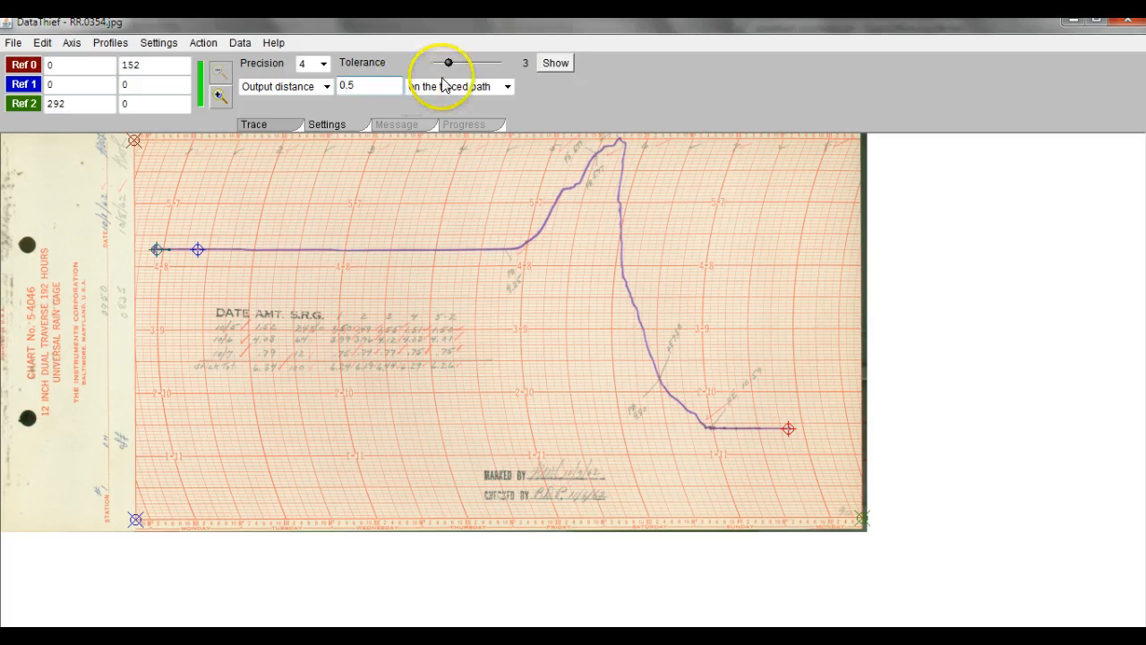
{"action": "left_click", "coordinate": [507, 86]}
{"action": "left_click", "coordinate": [500, 103]}
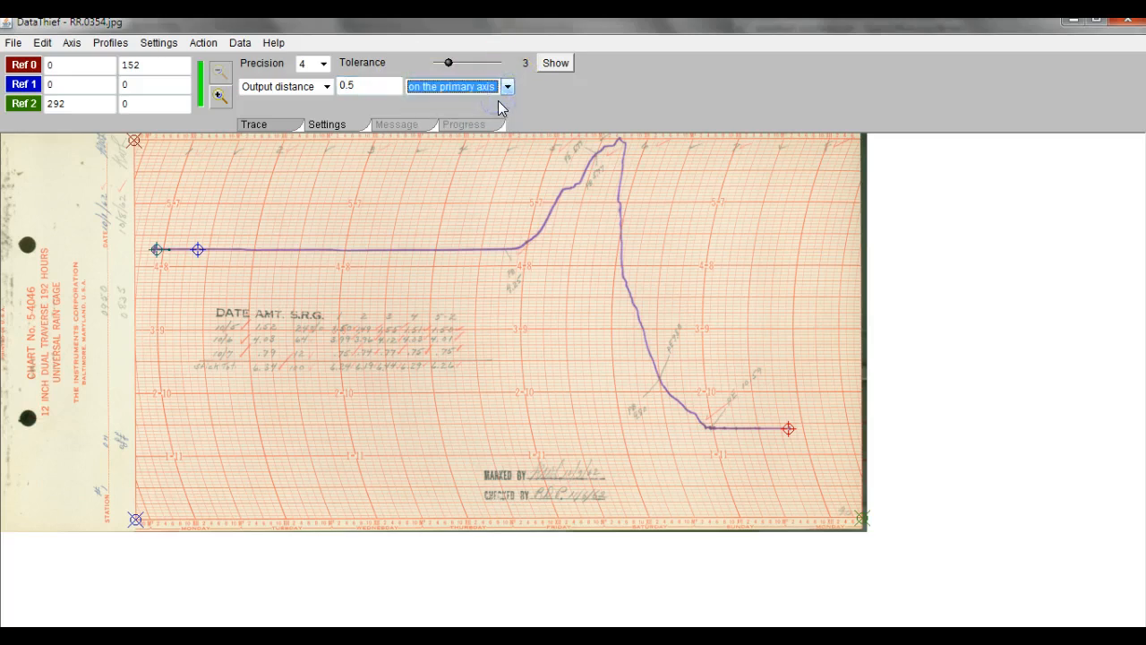
{"action": "left_click", "coordinate": [394, 131]}
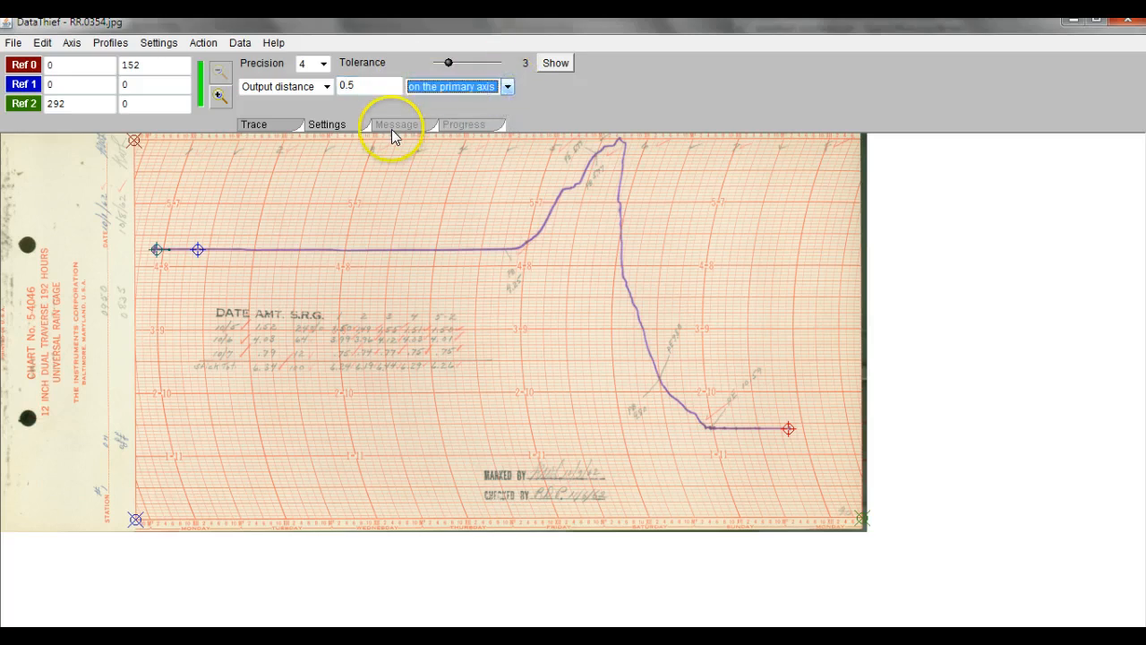
Run the automatic trace on the chart and dismiss the resulting alert.
{"action": "left_click", "coordinate": [259, 125]}
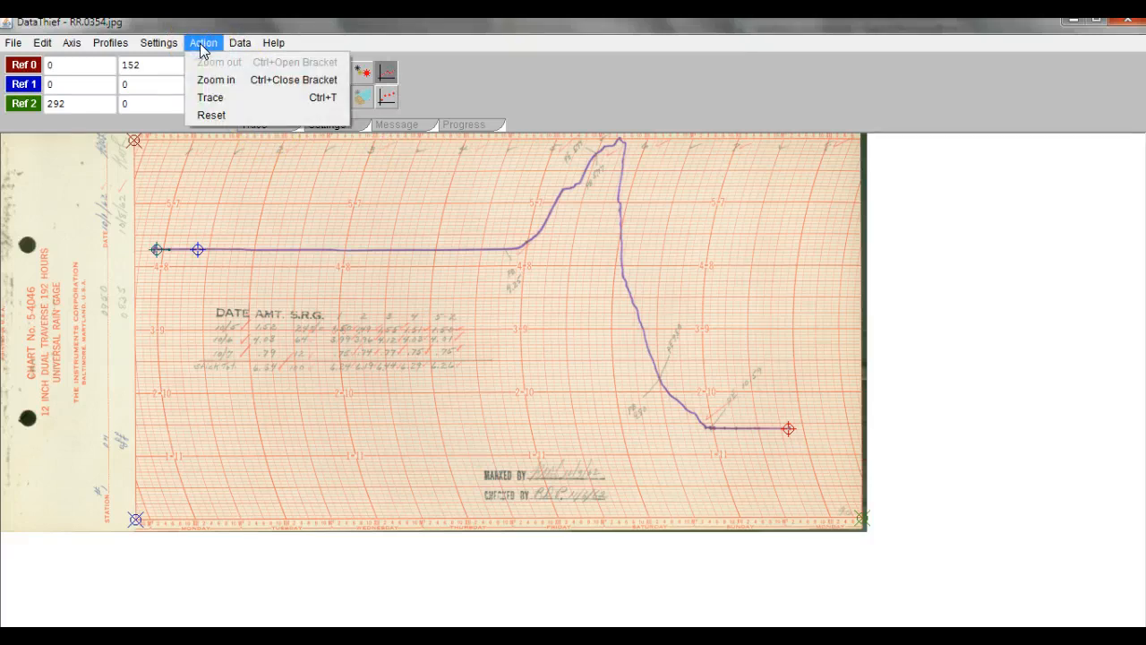
{"action": "left_click", "coordinate": [211, 96]}
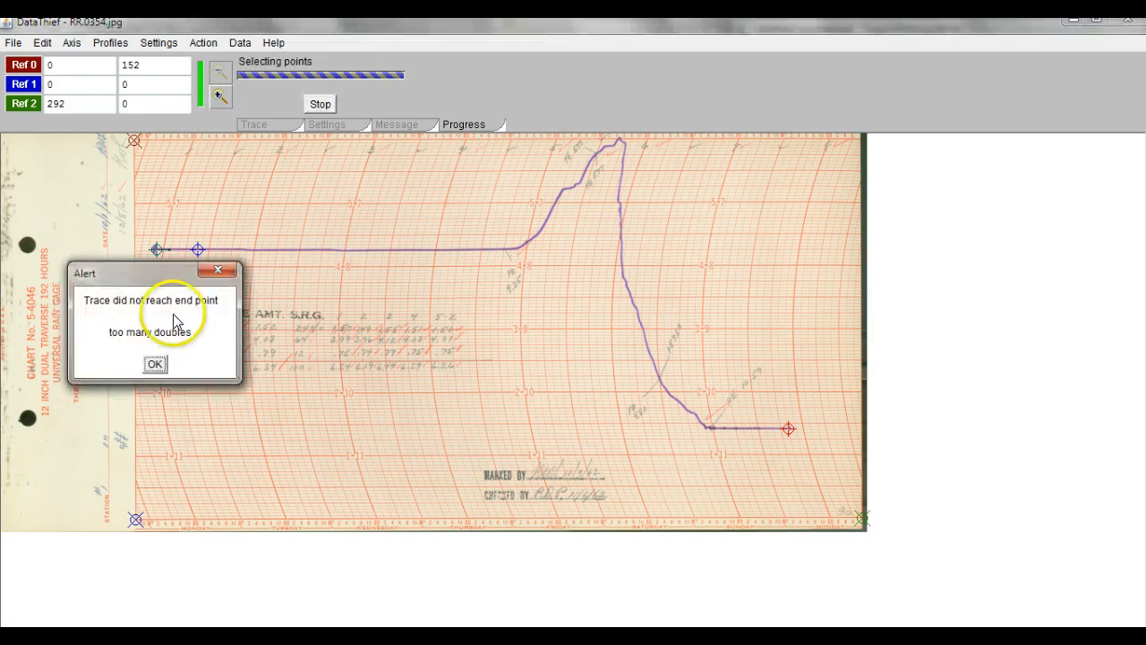
{"action": "left_click", "coordinate": [154, 365]}
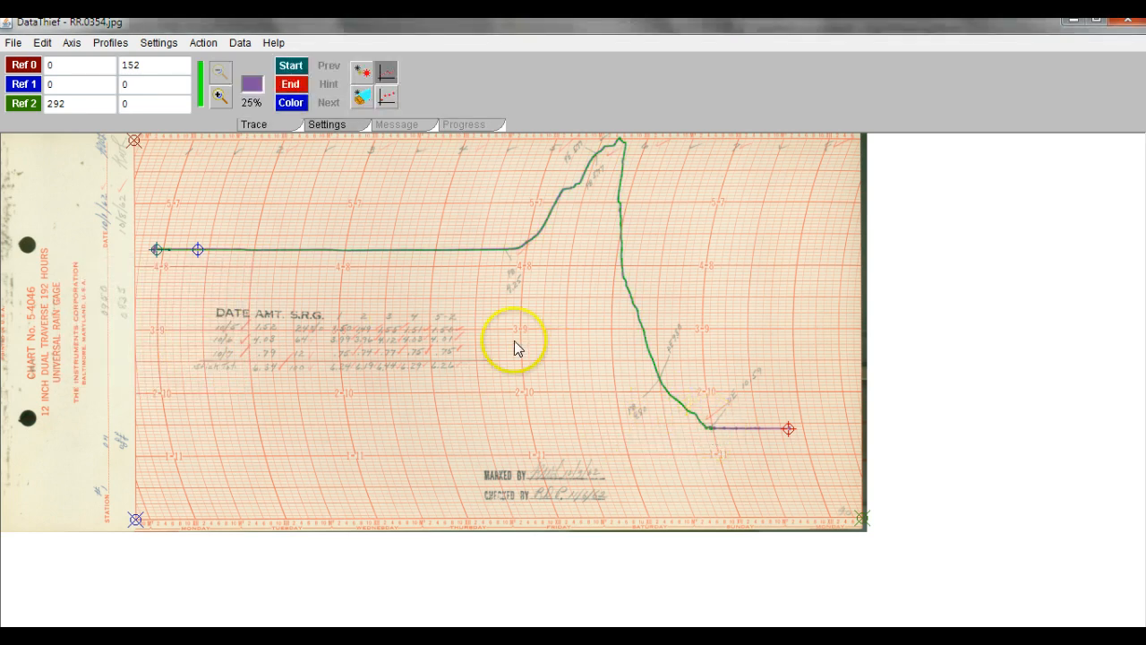
Show the dump beside the falling part of the trace, place a hint above it, and lengthen the hint's line across the chart.
{"action": "left_click", "coordinate": [170, 49]}
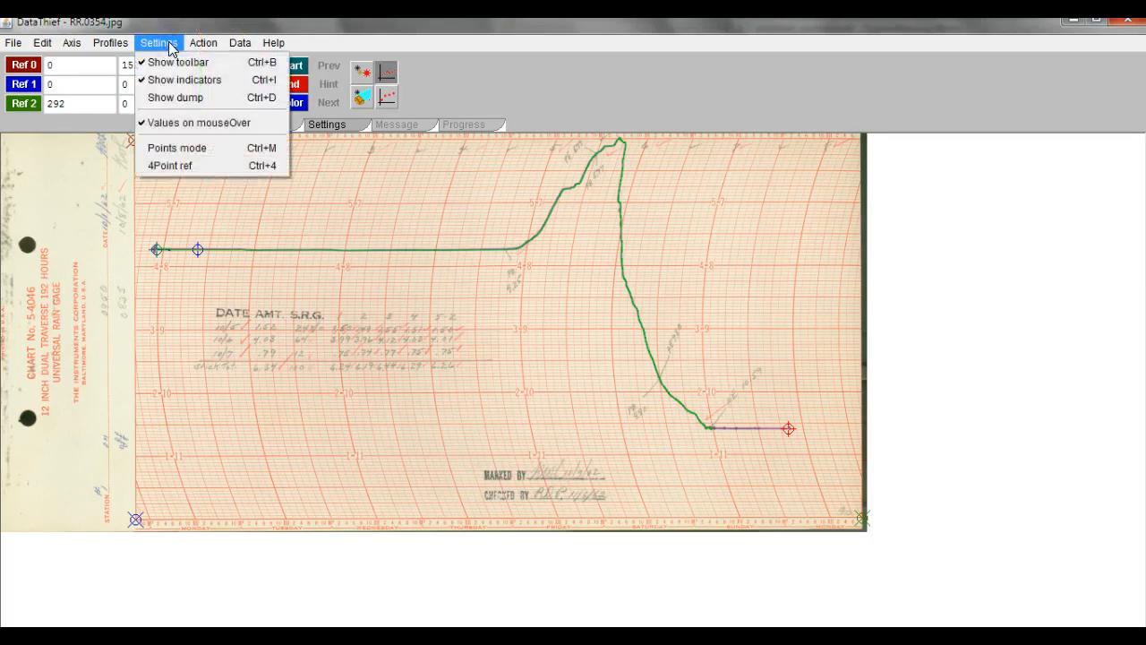
{"action": "left_click", "coordinate": [172, 96]}
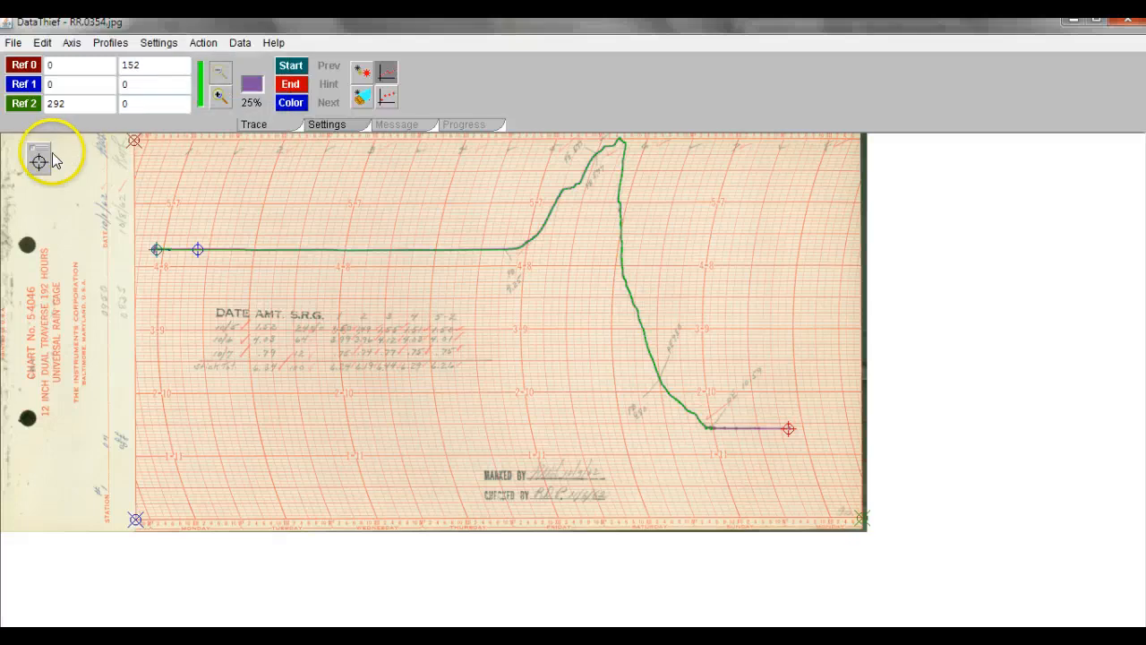
{"action": "left_click_drag", "start_coordinate": [52, 160], "coordinate": [728, 374]}
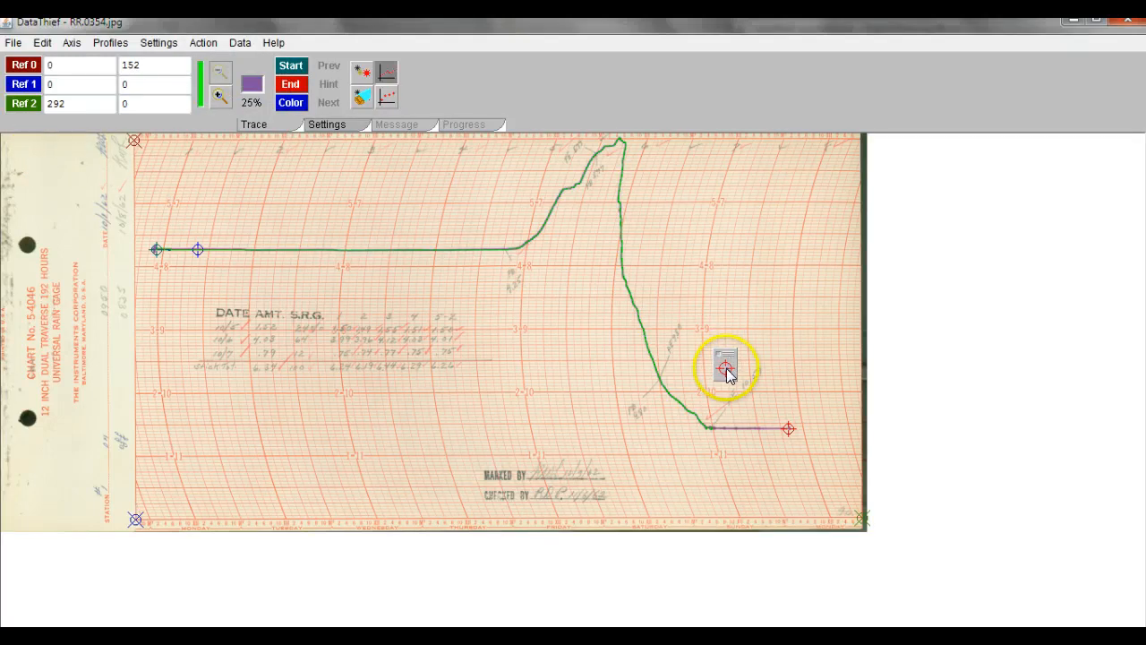
{"action": "left_click", "coordinate": [698, 307]}
{"action": "left_click_drag", "start_coordinate": [702, 308], "coordinate": [745, 307]}
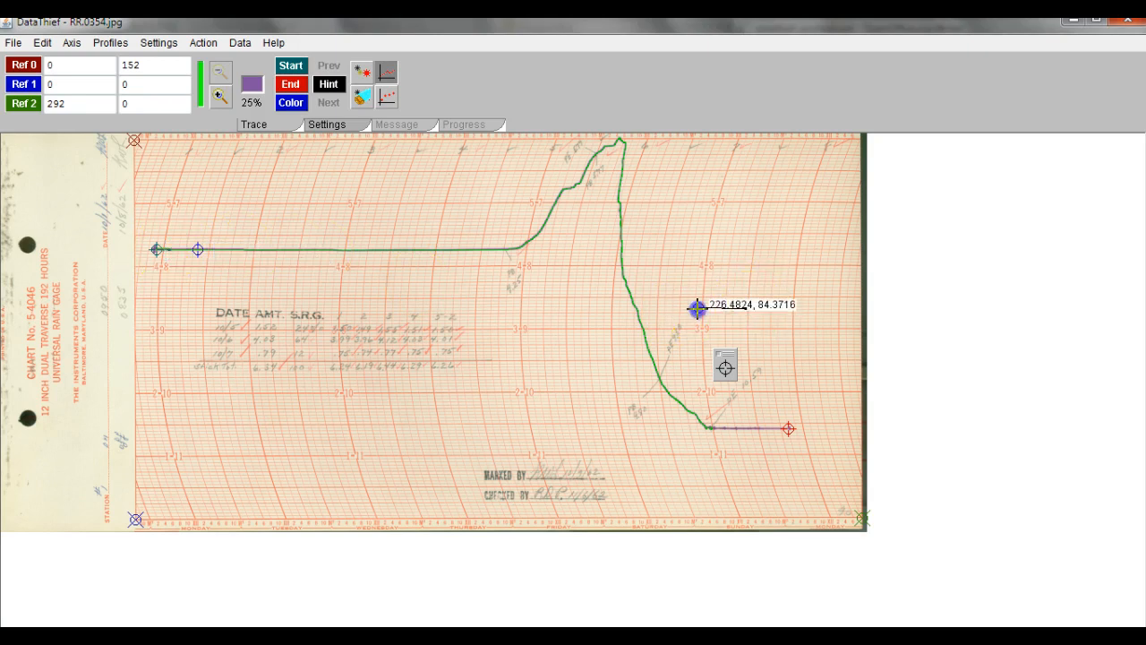
{"action": "left_click_drag", "start_coordinate": [751, 313], "coordinate": [794, 316]}
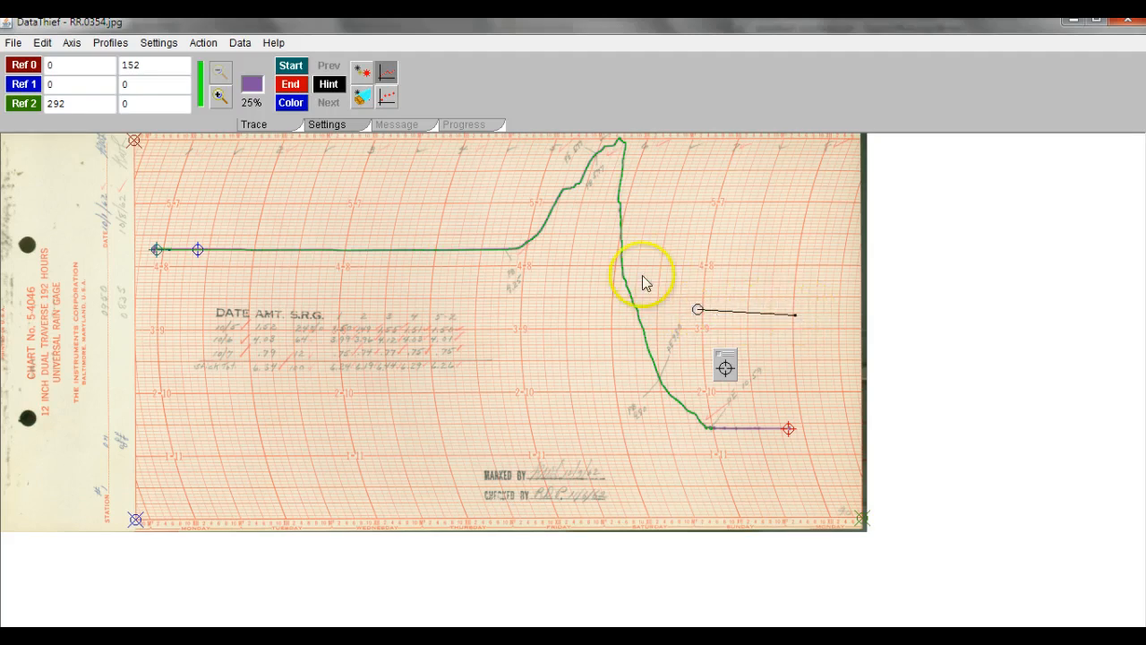
Discard the practice hint lying above the end of the purple line by moving it into the dump.
{"action": "left_click", "coordinate": [217, 93]}
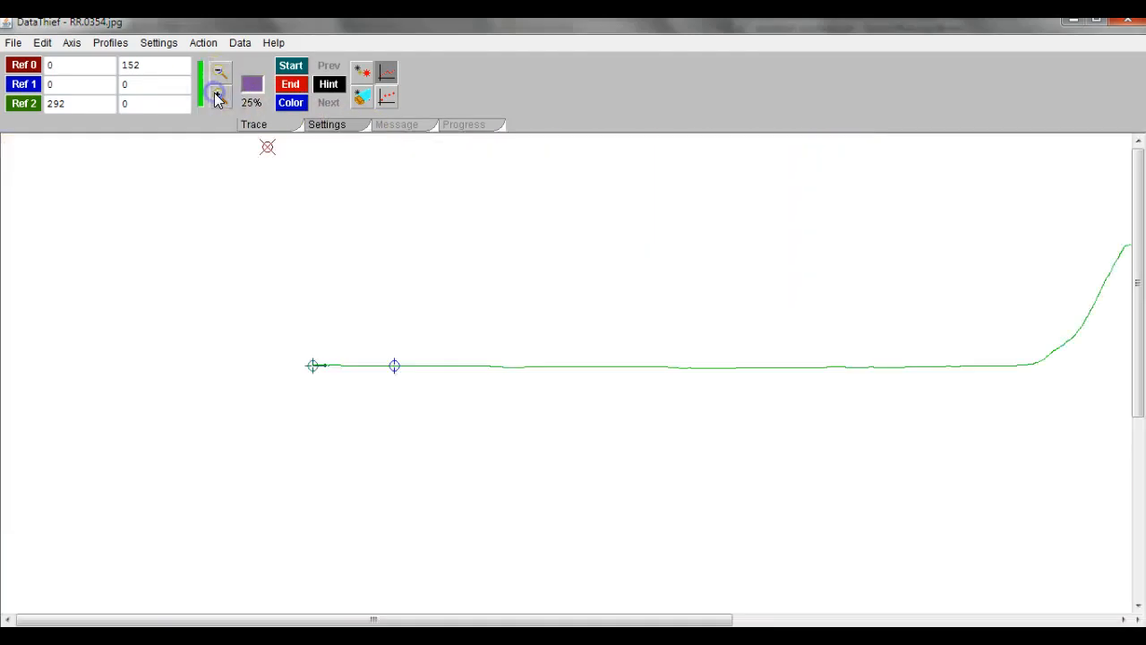
{"action": "left_click", "coordinate": [216, 93]}
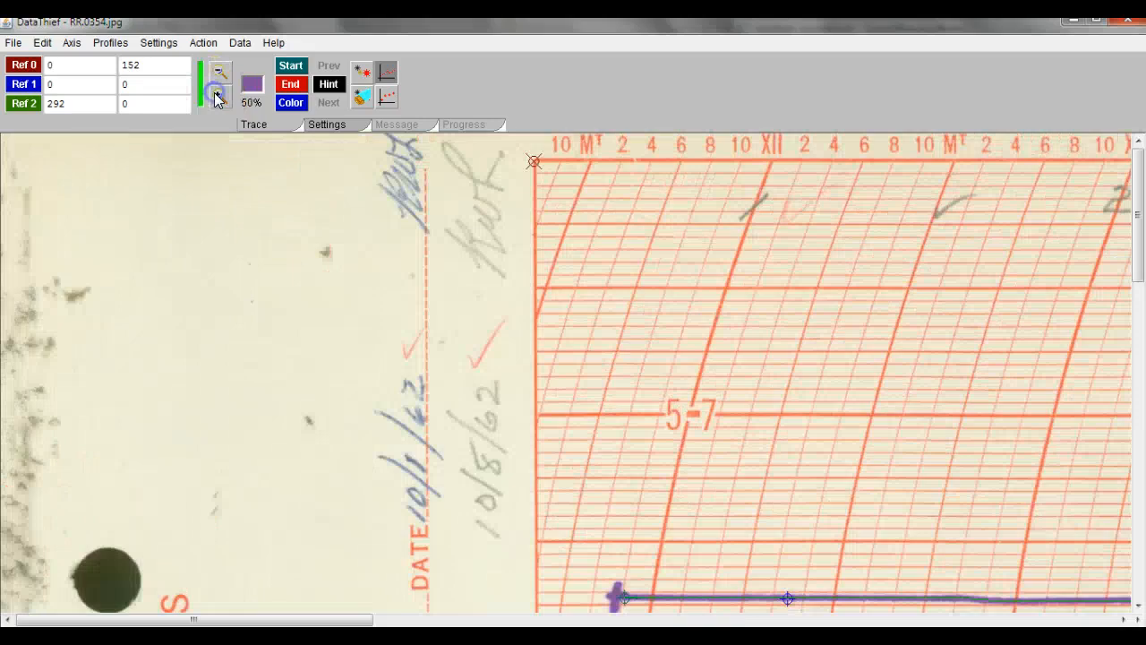
{"action": "left_click", "coordinate": [303, 86]}
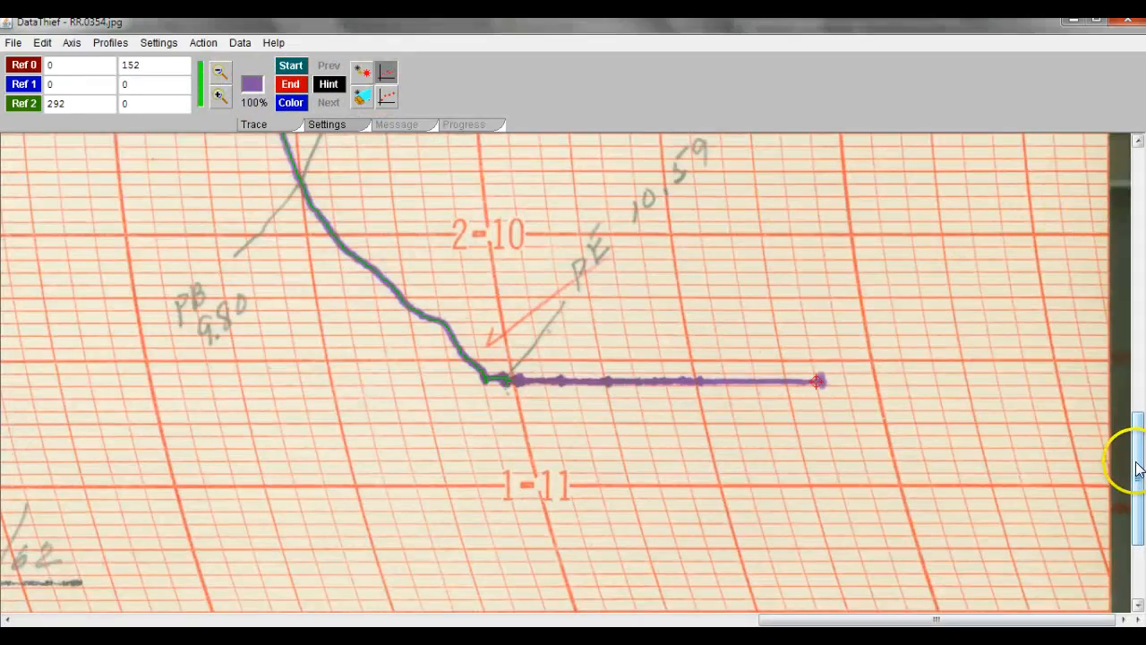
{"action": "left_click_drag", "start_coordinate": [1139, 460], "coordinate": [1133, 388]}
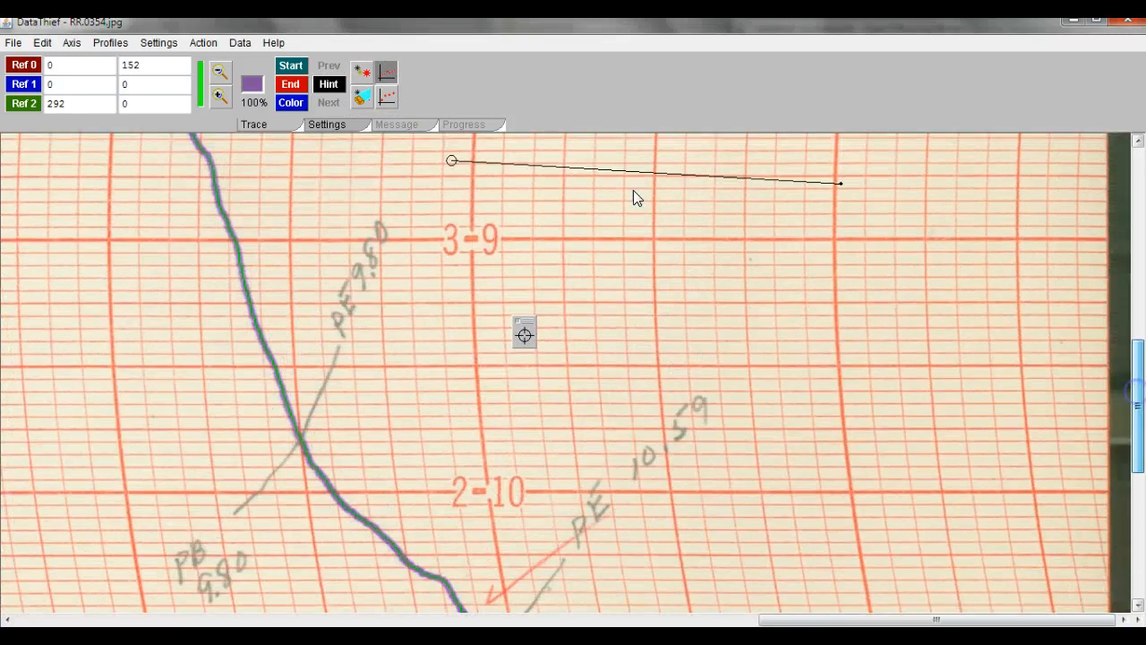
{"action": "left_click", "coordinate": [493, 170]}
{"action": "left_click_drag", "start_coordinate": [452, 160], "coordinate": [522, 335]}
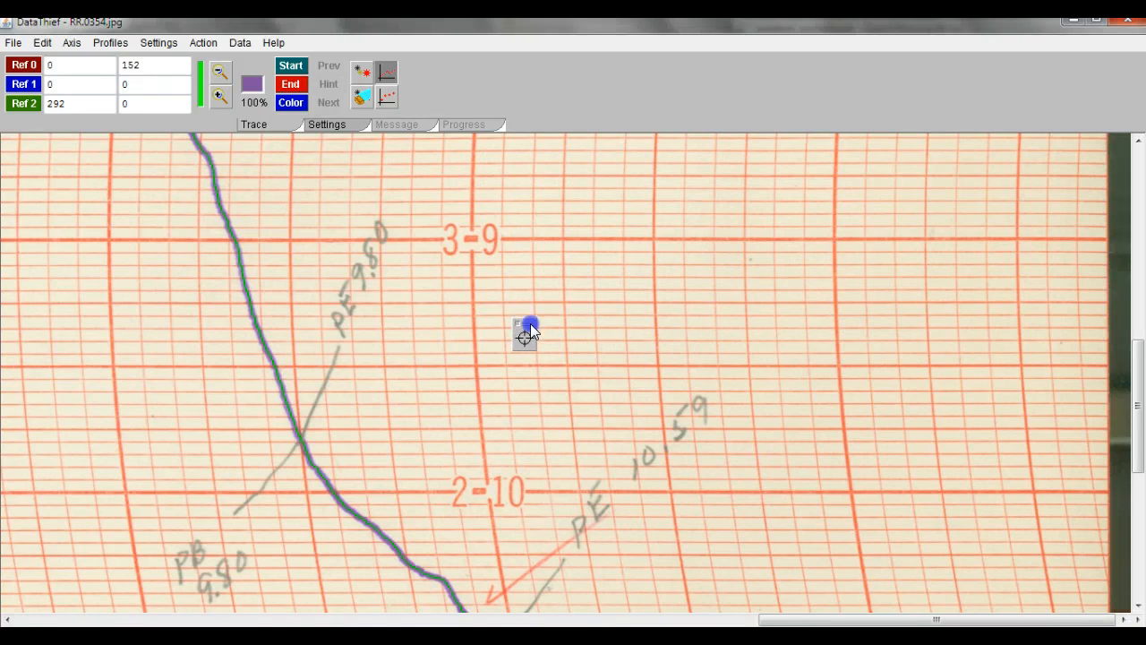
Place three hints on the purple line where the trace stopped, directed along the flat section toward the end marker.
{"action": "left_click_drag", "start_coordinate": [1134, 380], "coordinate": [1133, 436]}
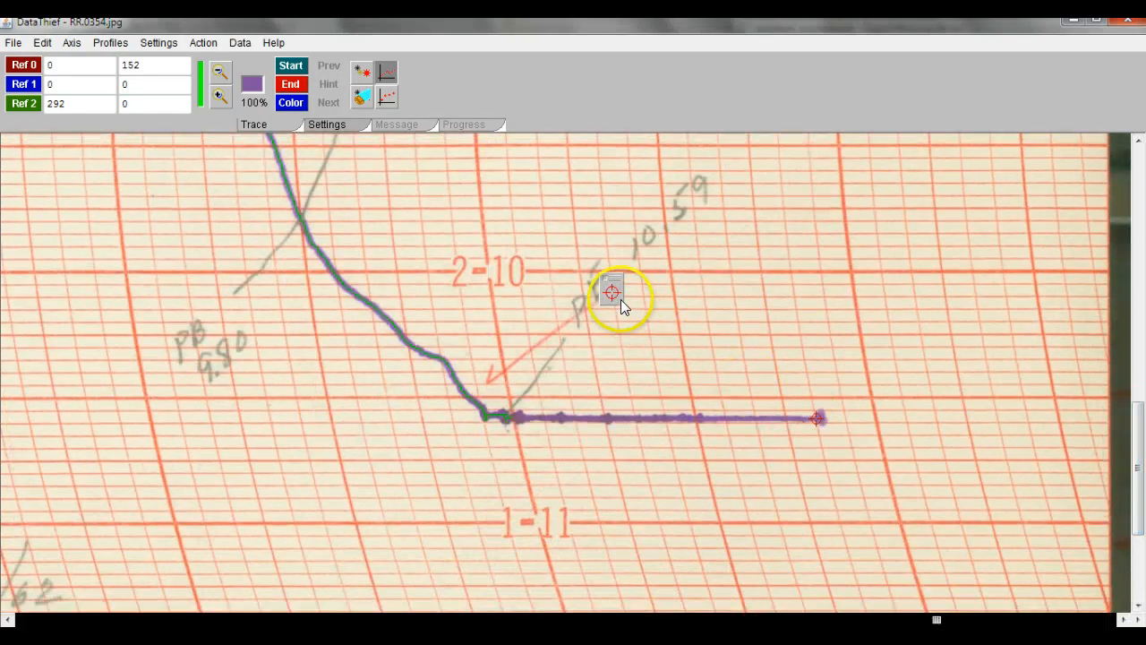
{"action": "mouse_move", "coordinate": [608, 288]}
{"action": "left_mouse_down"}
{"action": "mouse_move", "coordinate": [587, 329]}
{"action": "mouse_move", "coordinate": [609, 288]}
{"action": "mouse_move", "coordinate": [532, 381]}
{"action": "mouse_move", "coordinate": [487, 413]}
{"action": "mouse_move", "coordinate": [520, 415]}
{"action": "mouse_move", "coordinate": [613, 295]}
{"action": "mouse_move", "coordinate": [506, 416]}
{"action": "left_mouse_up"}
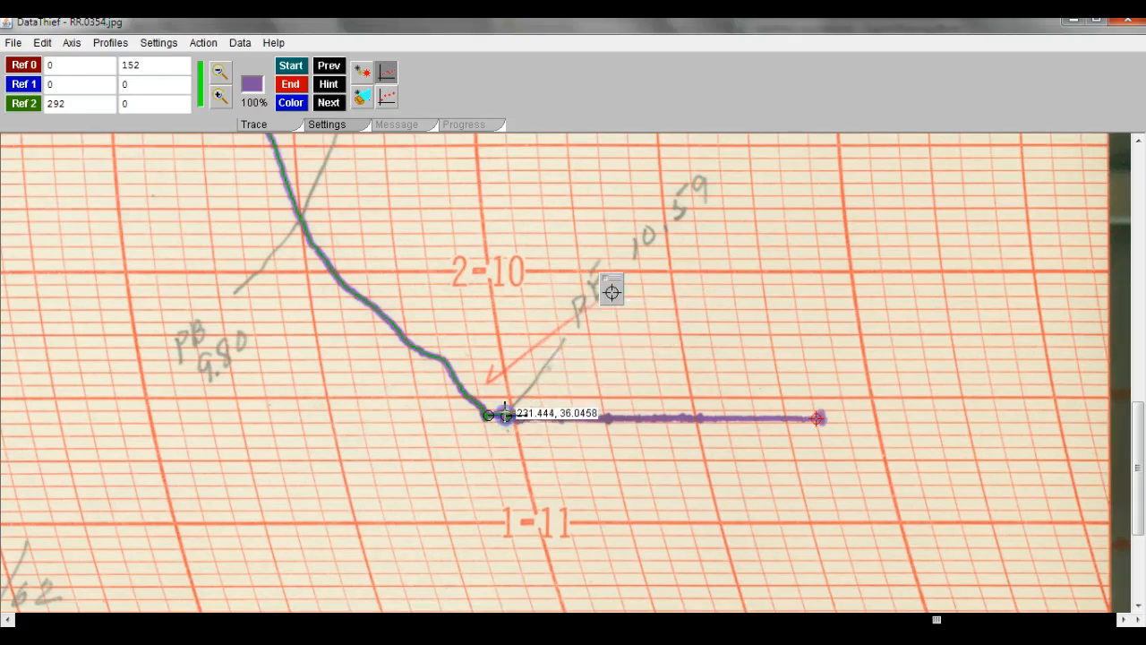
{"action": "left_click_drag", "start_coordinate": [611, 293], "coordinate": [518, 415]}
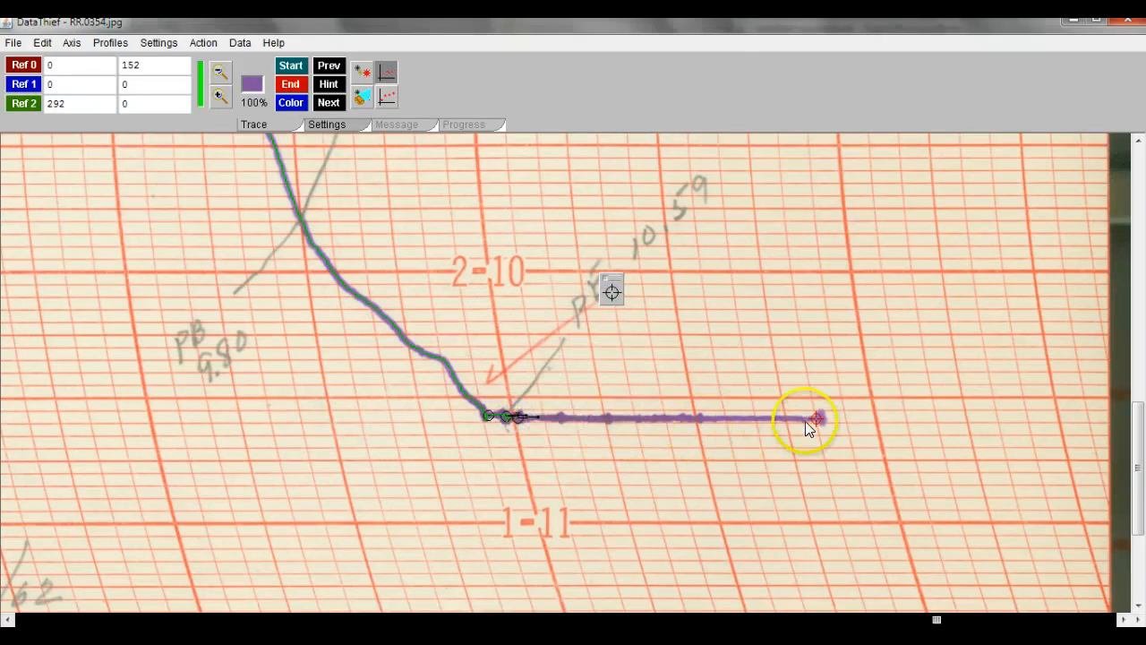
Move the dump clear of the line and rerun the automatic trace over the whole chart with the hints in place.
{"action": "left_click", "coordinate": [219, 73]}
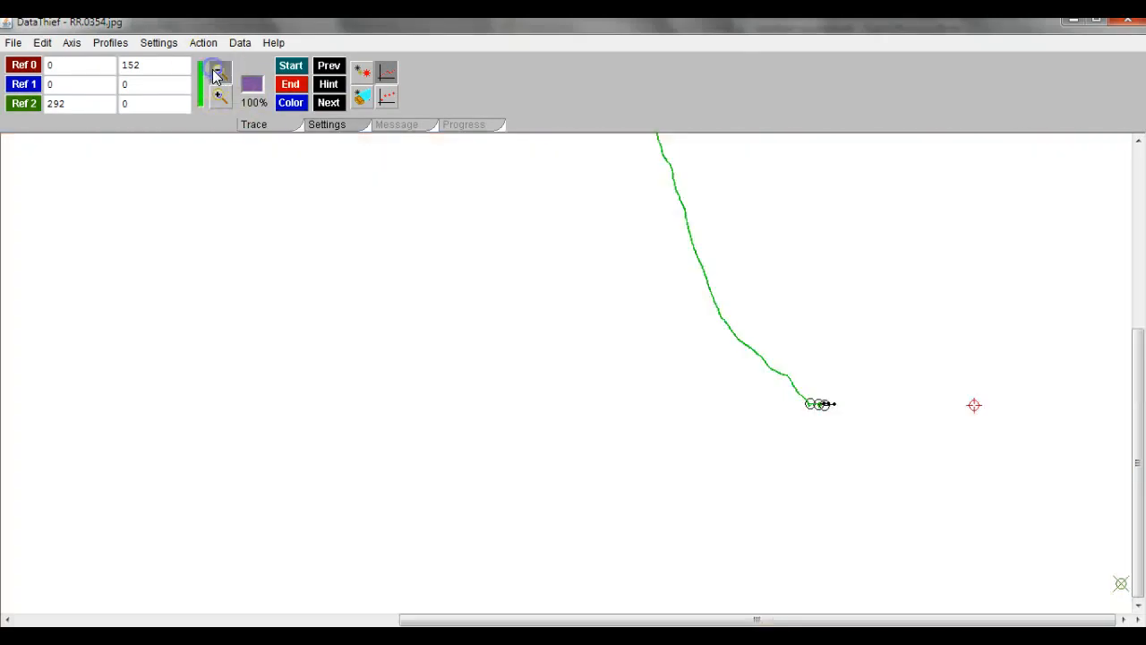
{"action": "left_click", "coordinate": [219, 73]}
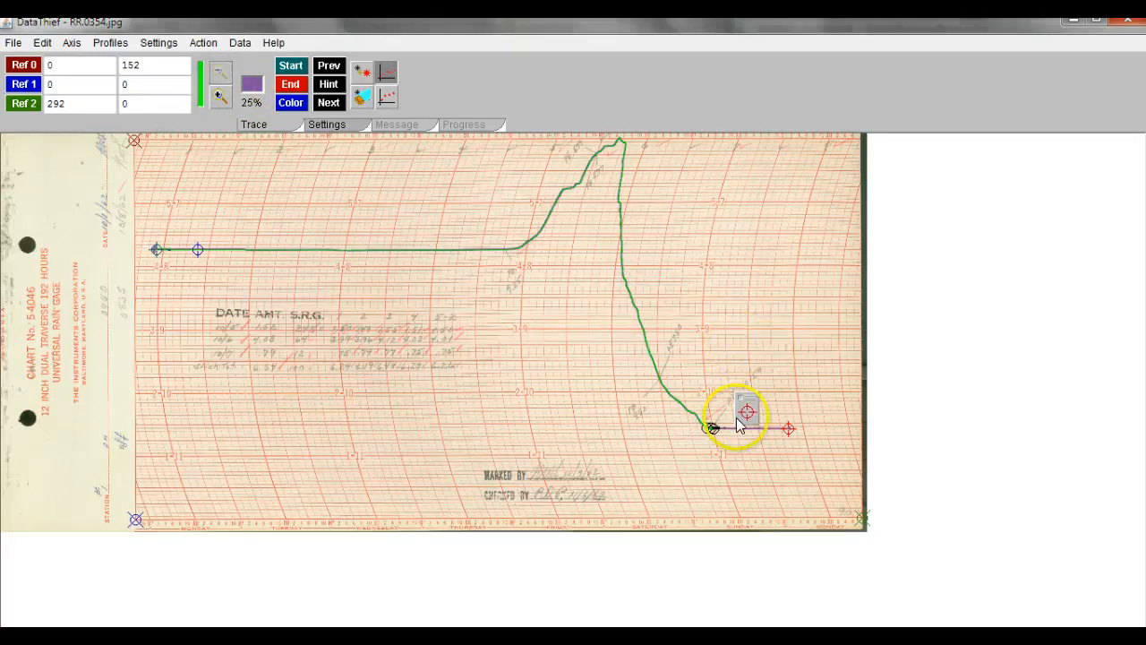
{"action": "left_click_drag", "start_coordinate": [739, 409], "coordinate": [750, 367]}
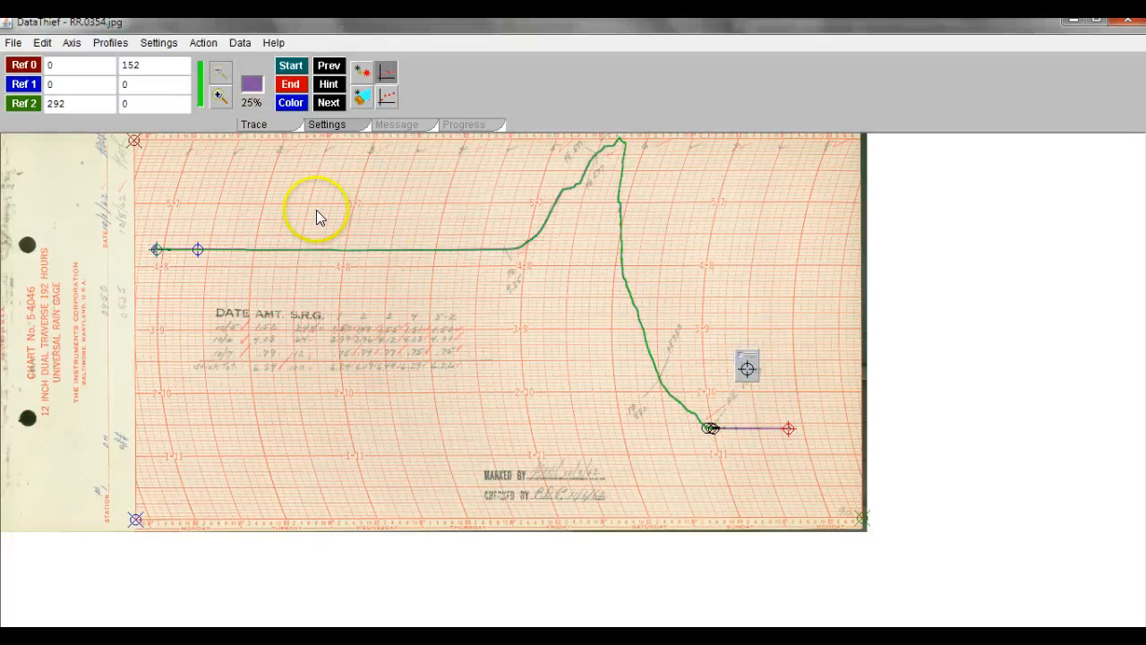
{"action": "left_click", "coordinate": [203, 42]}
{"action": "left_click", "coordinate": [215, 96]}
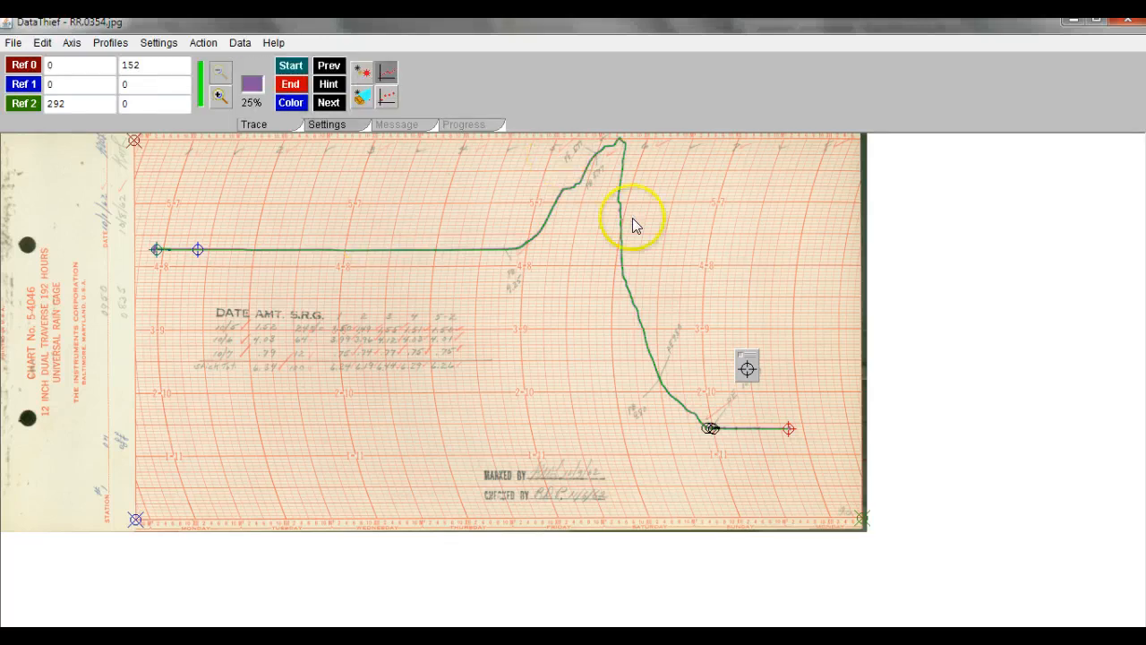
{"action": "mouse_move", "coordinate": [792, 427]}
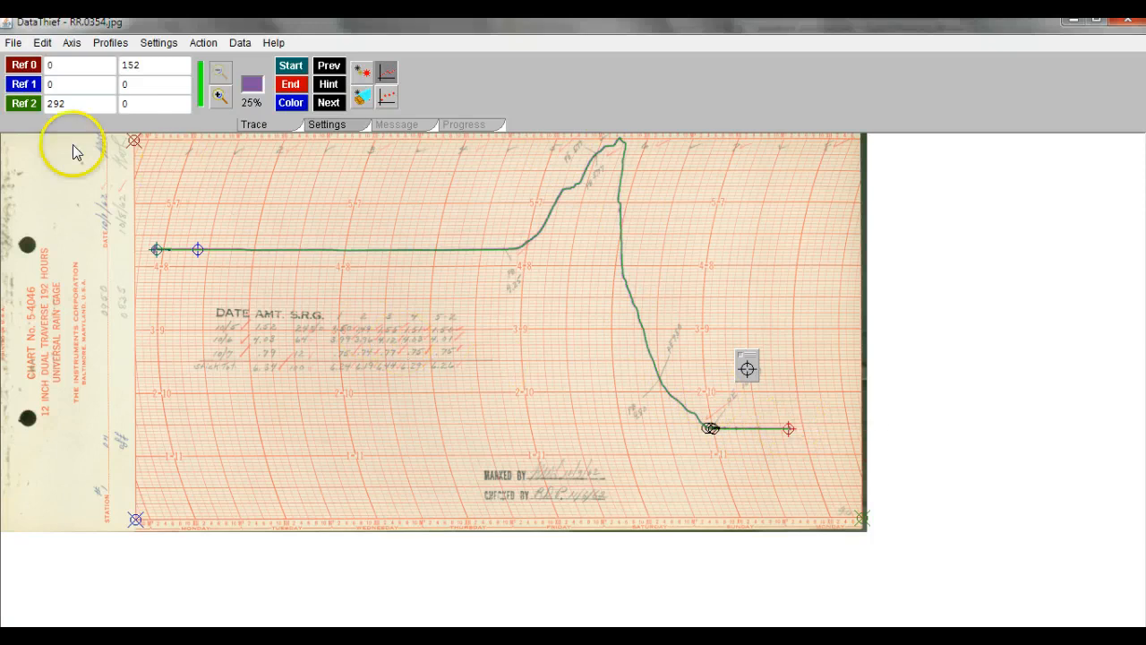
Save the traced chart as RR.0354_a.dtf in the Rec Rainage folder.
{"action": "left_click", "coordinate": [14, 45]}
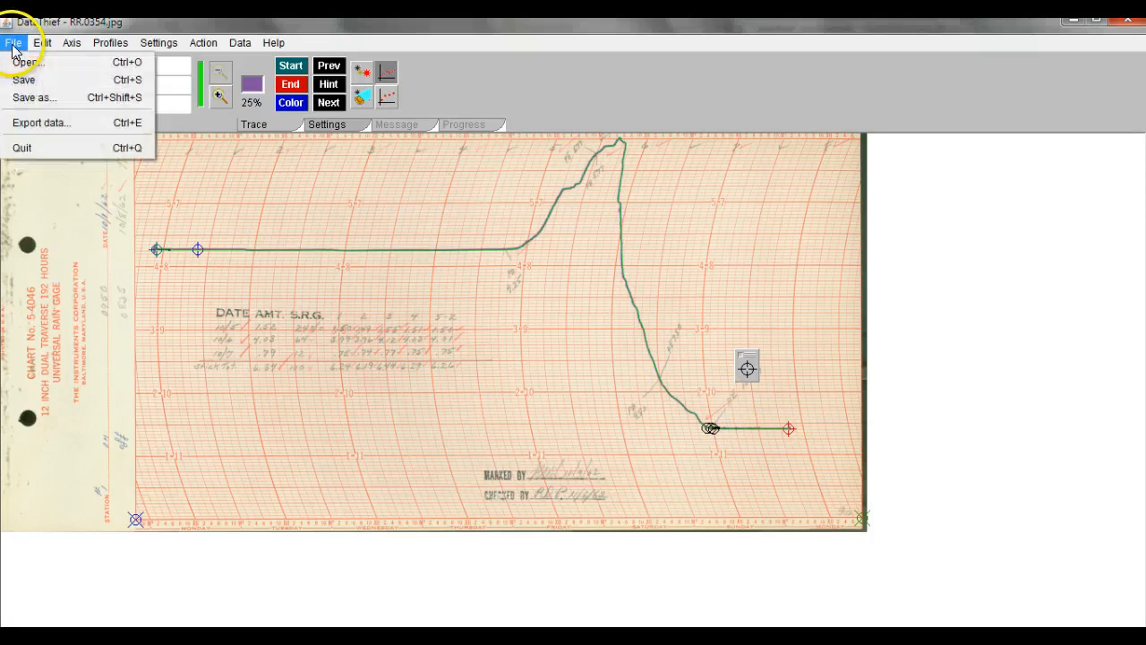
{"action": "left_click", "coordinate": [29, 96]}
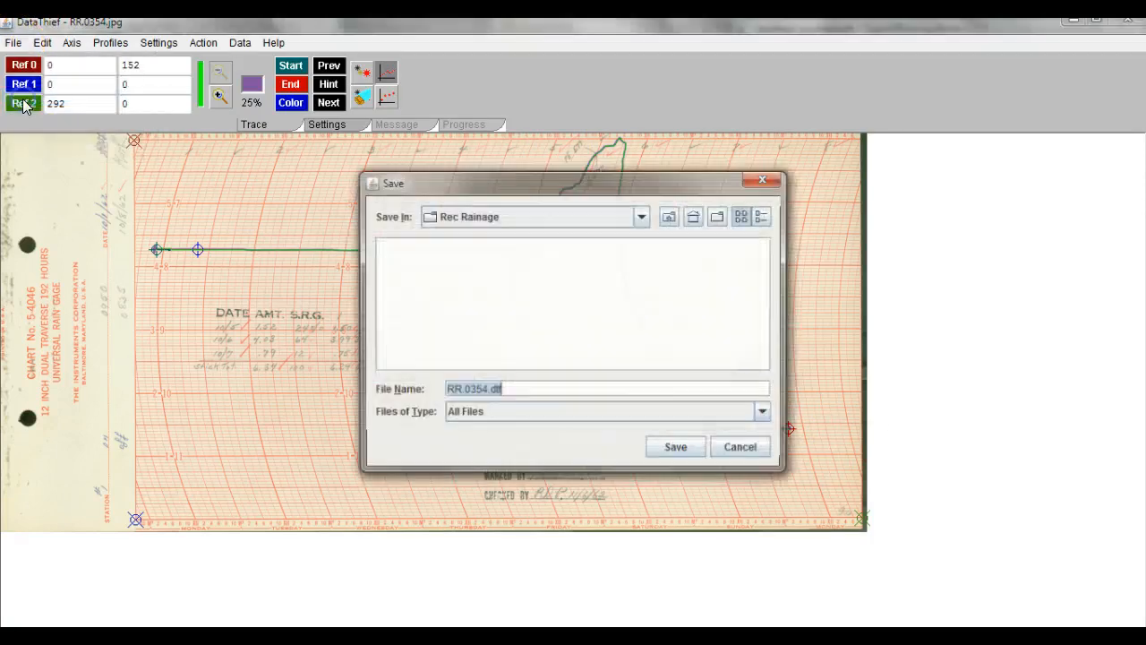
{"action": "left_click", "coordinate": [484, 389]}
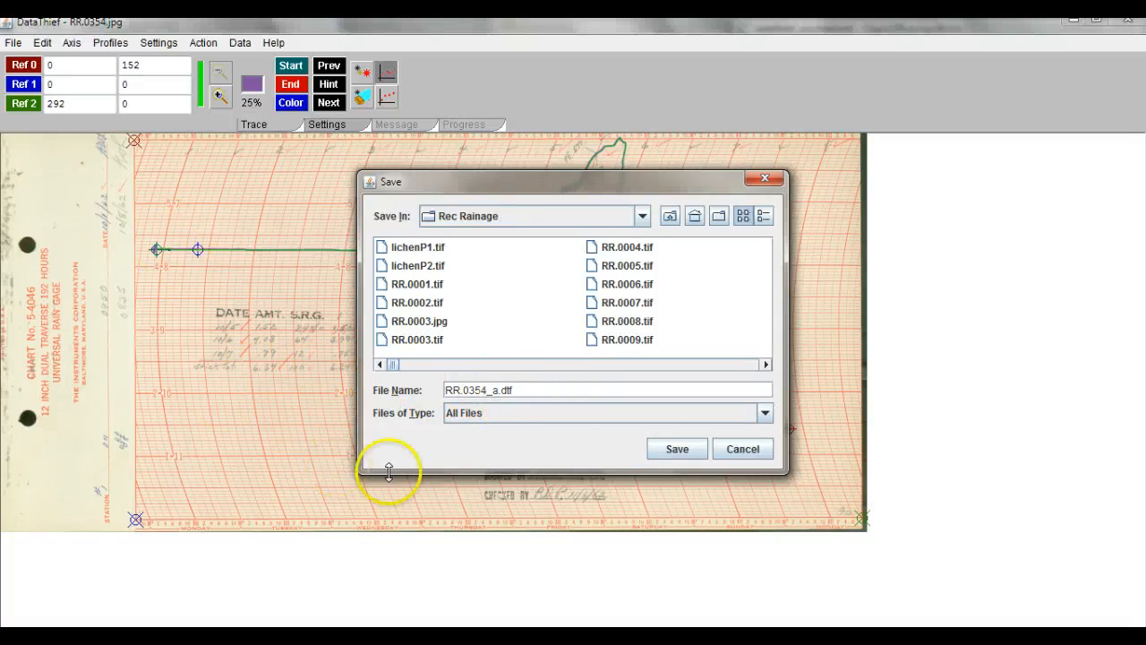
{"action": "left_click", "coordinate": [676, 450]}
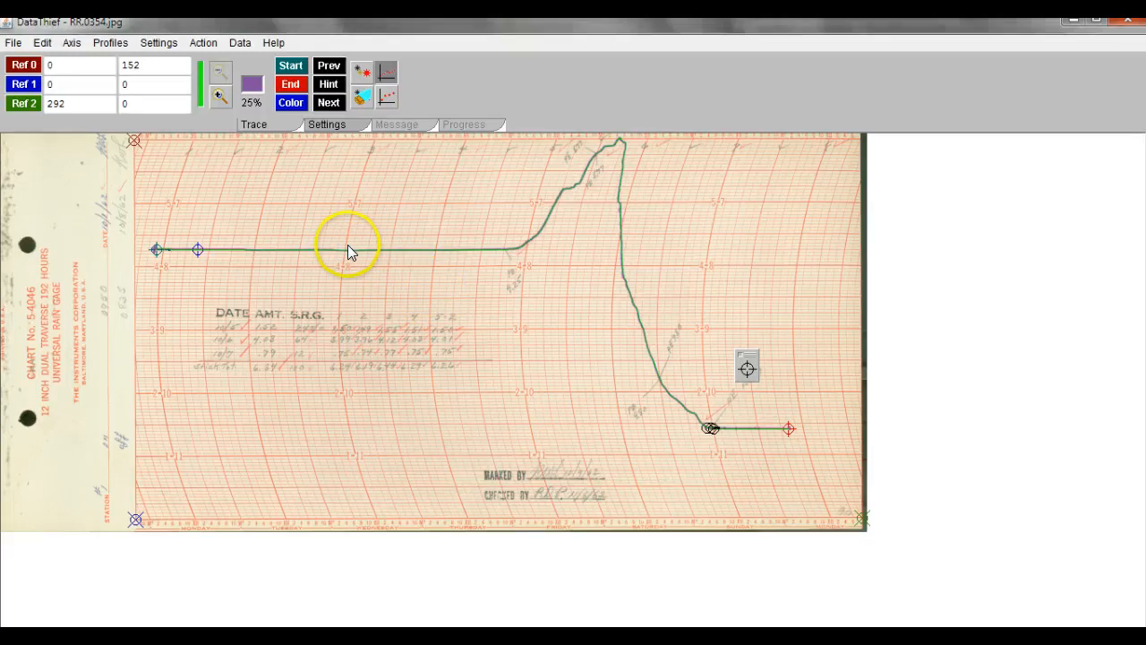
Show the trace as individual data points and export the data to RR.0354_a.txt in the Rec Rainage folder.
{"action": "left_click", "coordinate": [385, 98]}
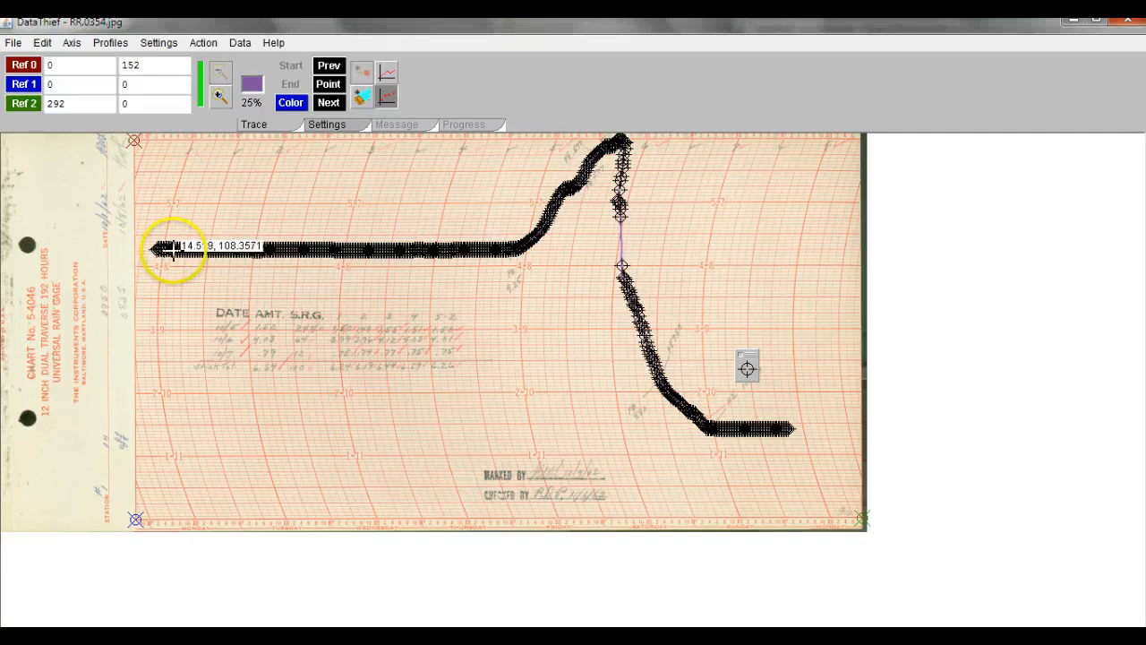
{"action": "left_click", "coordinate": [11, 43]}
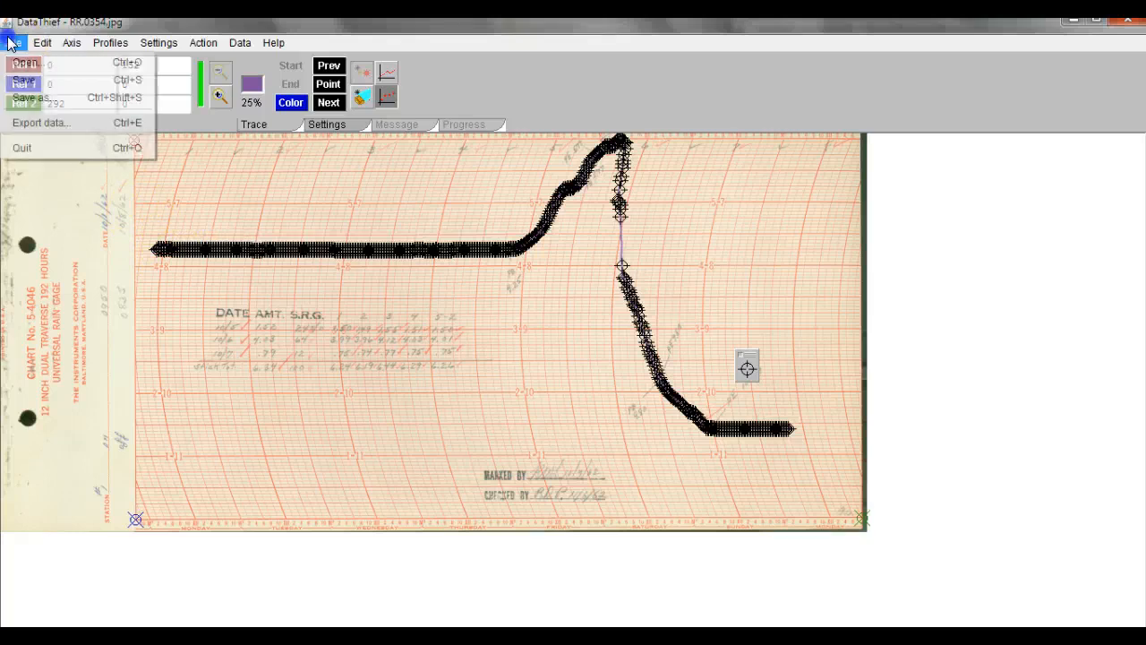
{"action": "left_click", "coordinate": [36, 123]}
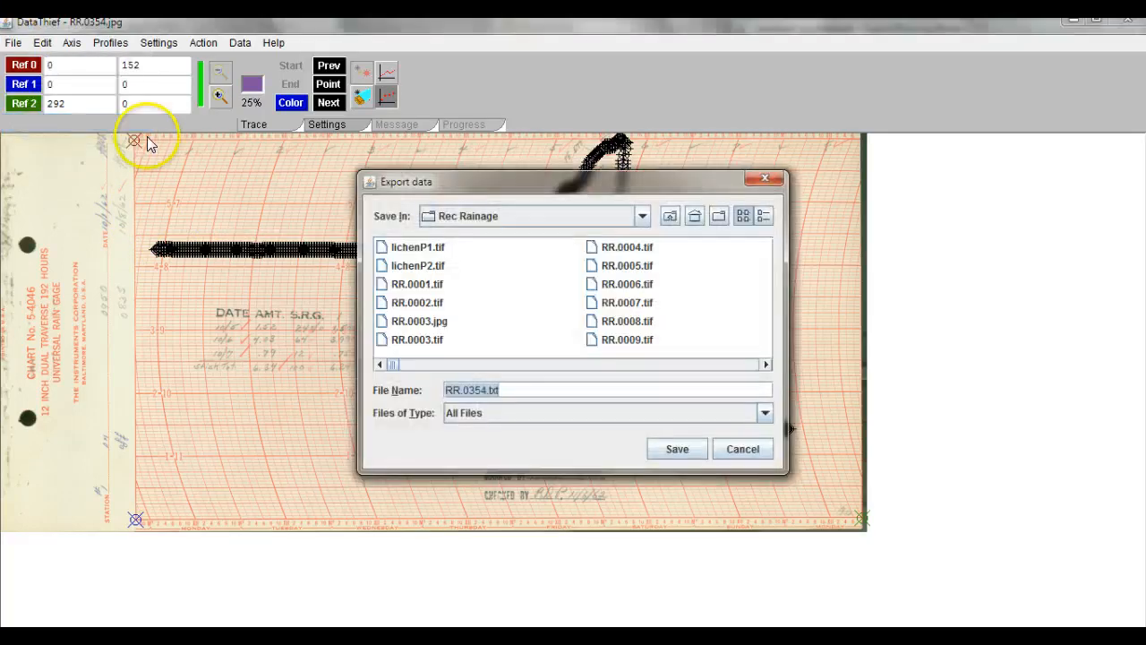
{"action": "left_click", "coordinate": [487, 390]}
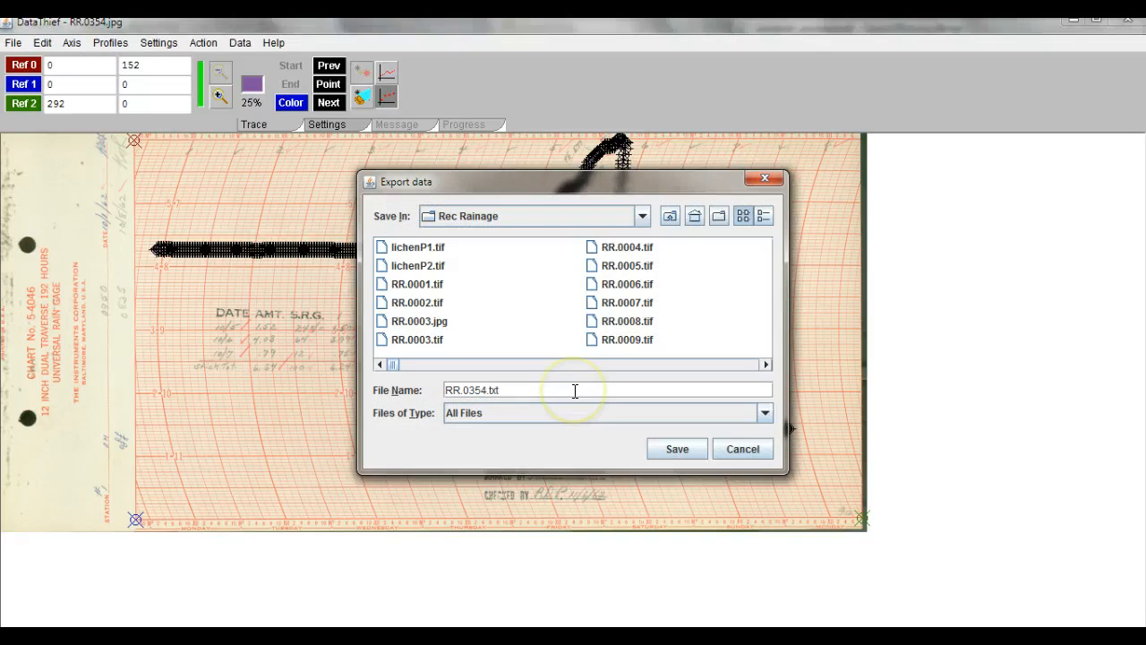
{"action": "type", "text": "_a"}
{"action": "left_click", "coordinate": [677, 451]}
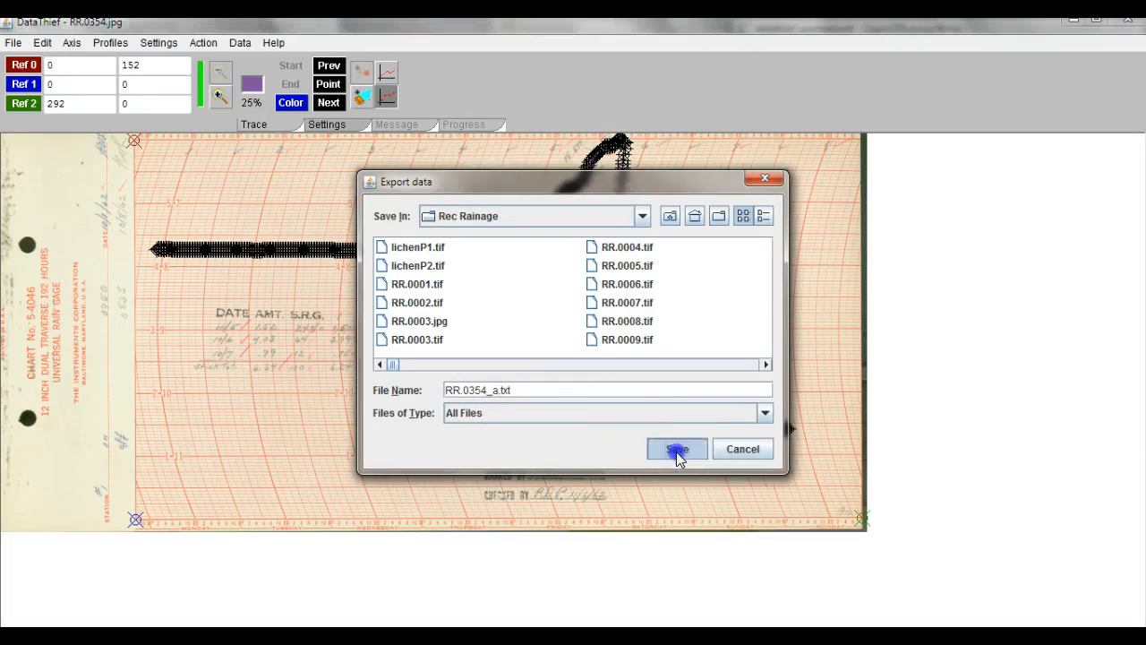